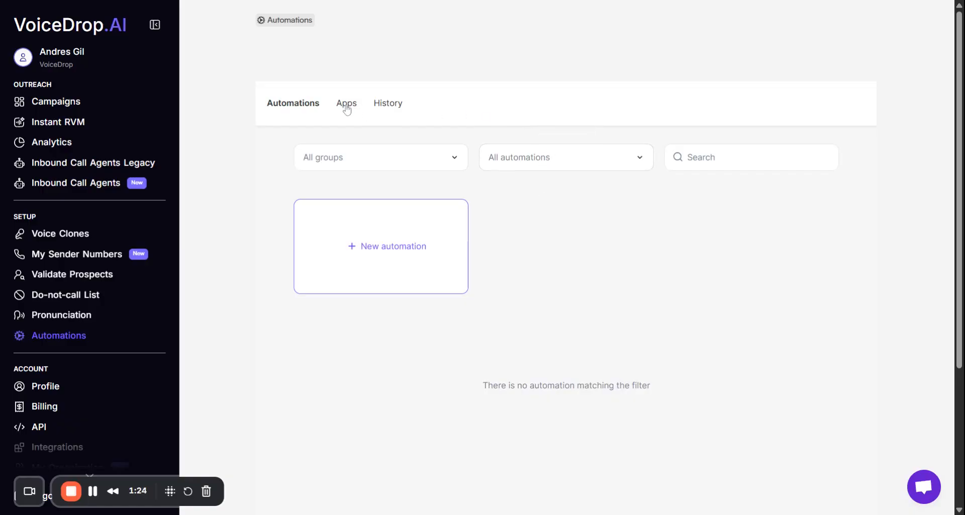
# Open the connection app catalogue in the automations area and browse the apps that can be connected.
pyautogui.click(346, 106)
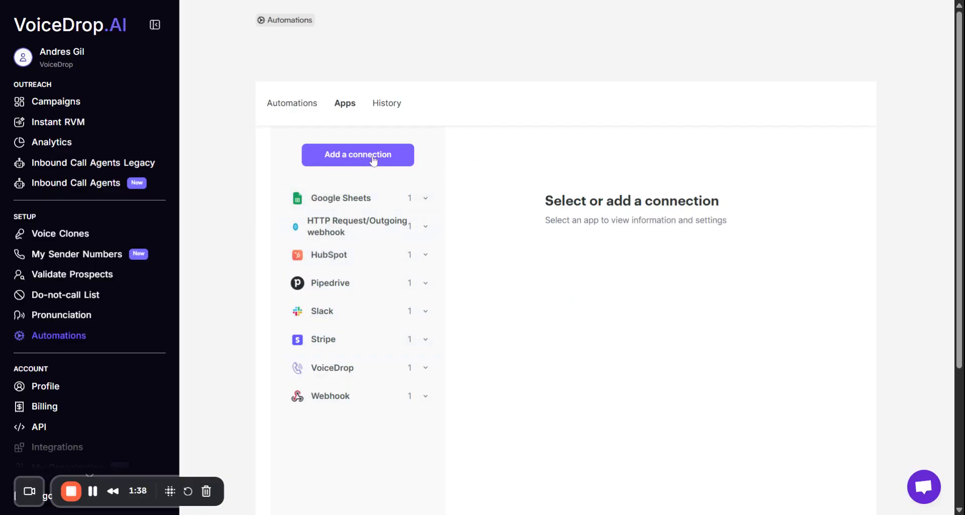
pyautogui.click(374, 156)
pyautogui.scroll(-3, 502, 251)
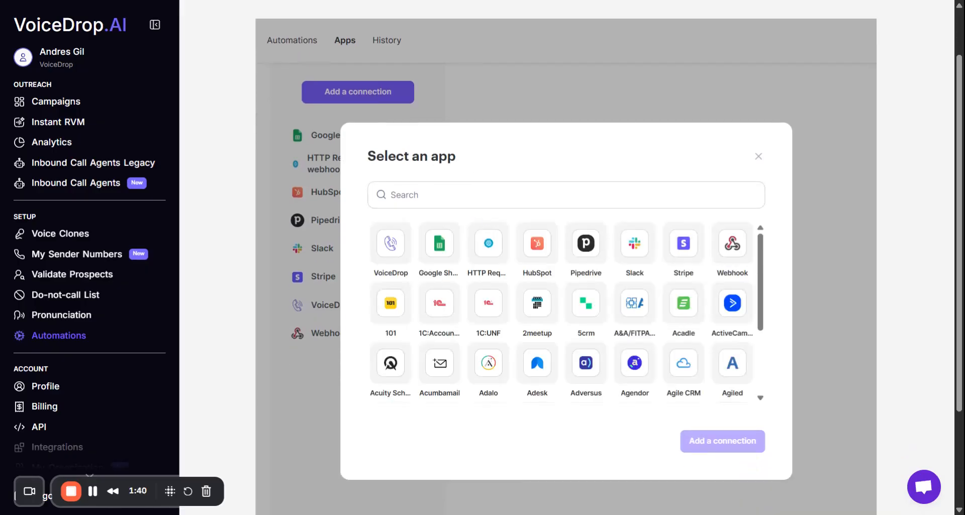
pyautogui.scroll(-3, 653, 236)
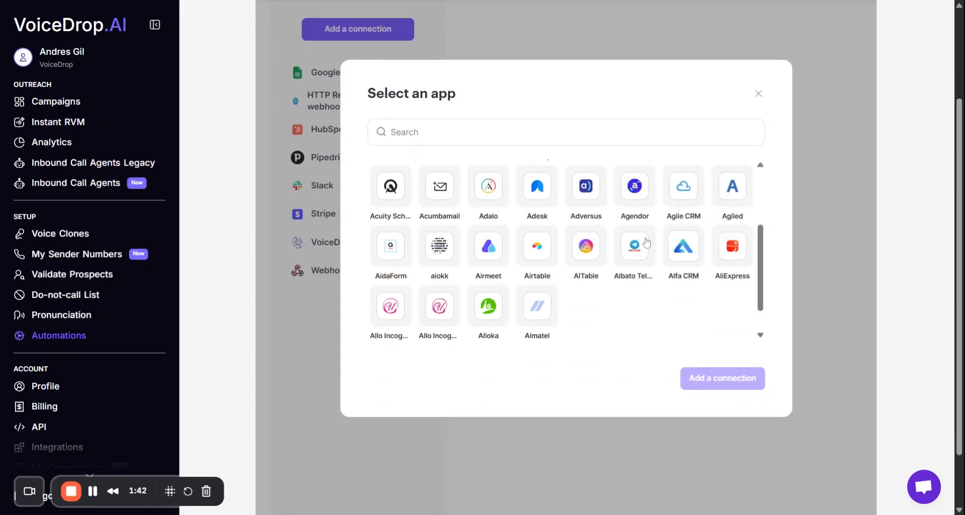
pyautogui.scroll(-2, 562, 233)
pyautogui.scroll(-5, 624, 171)
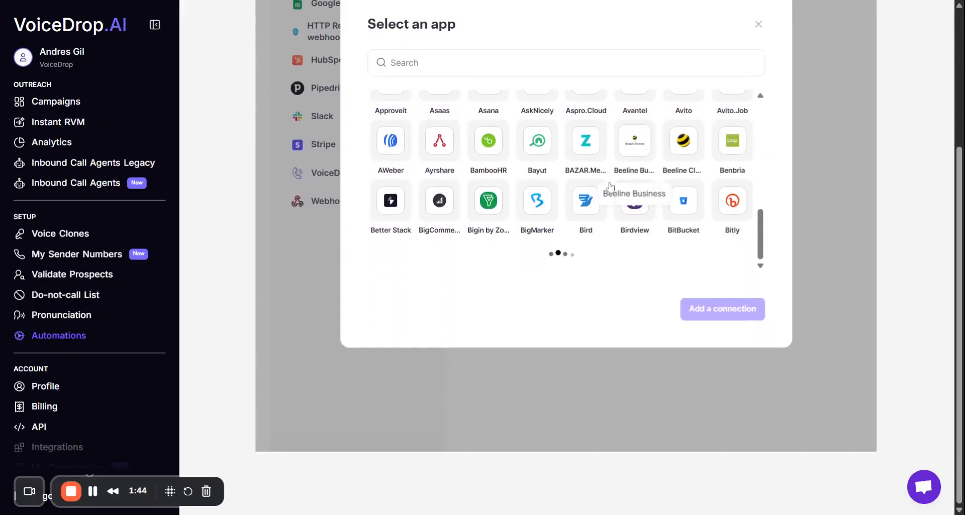
pyautogui.scroll(4, 533, 329)
pyautogui.scroll(-3, 534, 327)
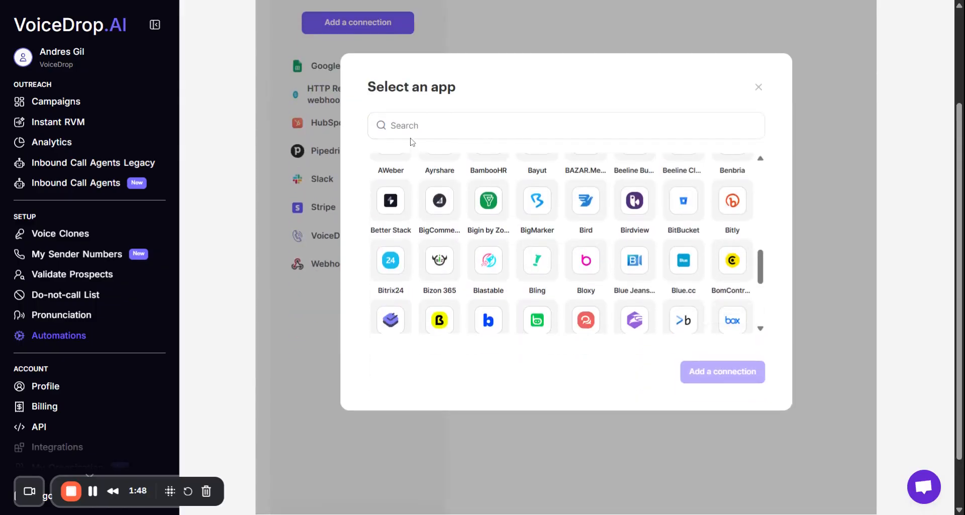
# Look up Hubspot in the app catalogue, select it, and close the catalogue without adding a connection.
pyautogui.click(502, 126)
pyautogui.write('Hubspot')
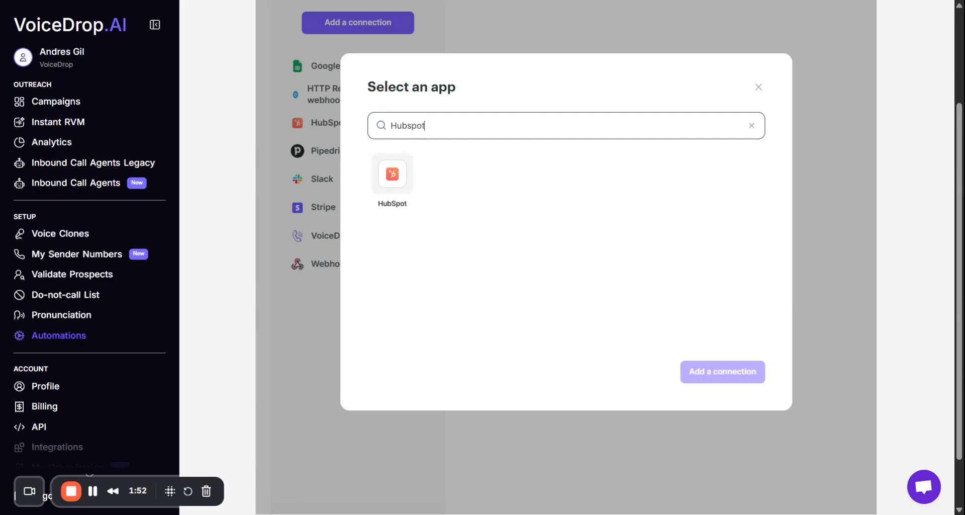
pyautogui.click(398, 178)
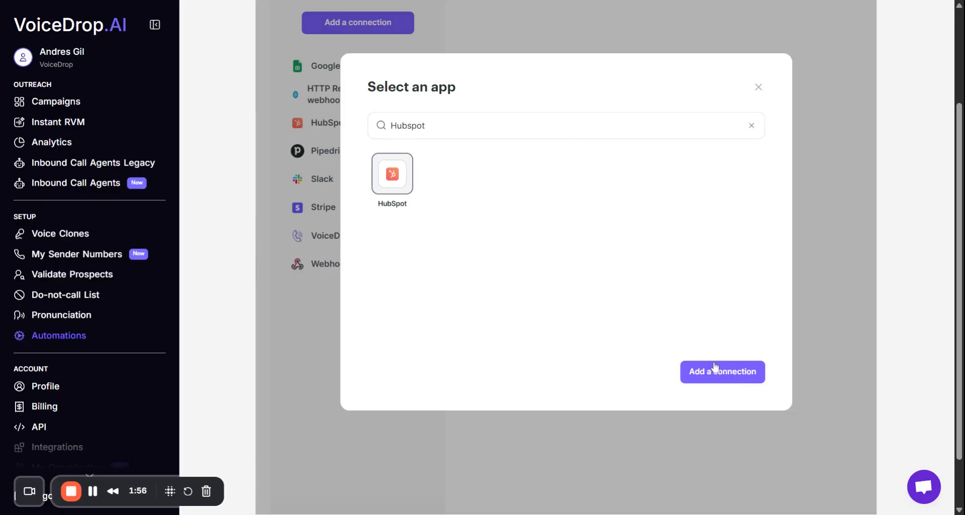
pyautogui.click(758, 88)
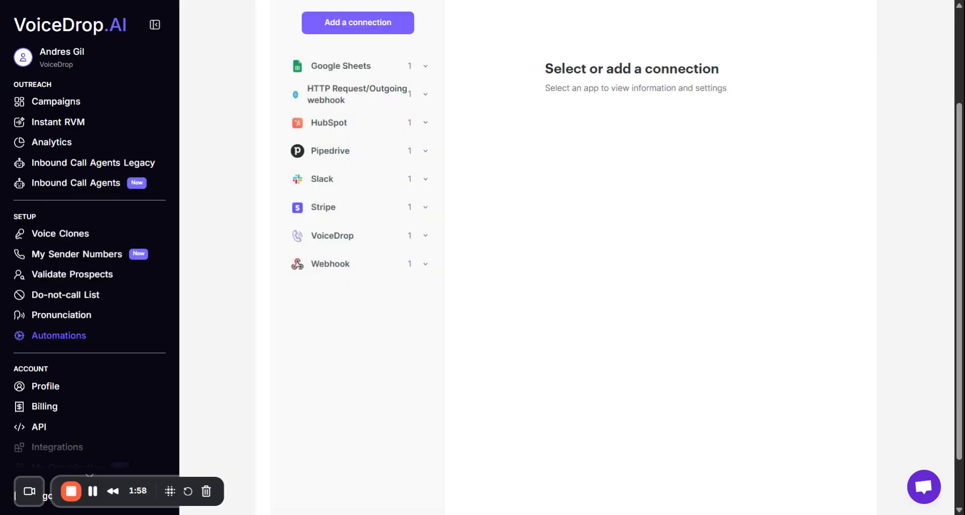
pyautogui.click(372, 156)
pyautogui.click(377, 157)
# Return to the automations list and create a new automation.
pyautogui.scroll(2, 392, 161)
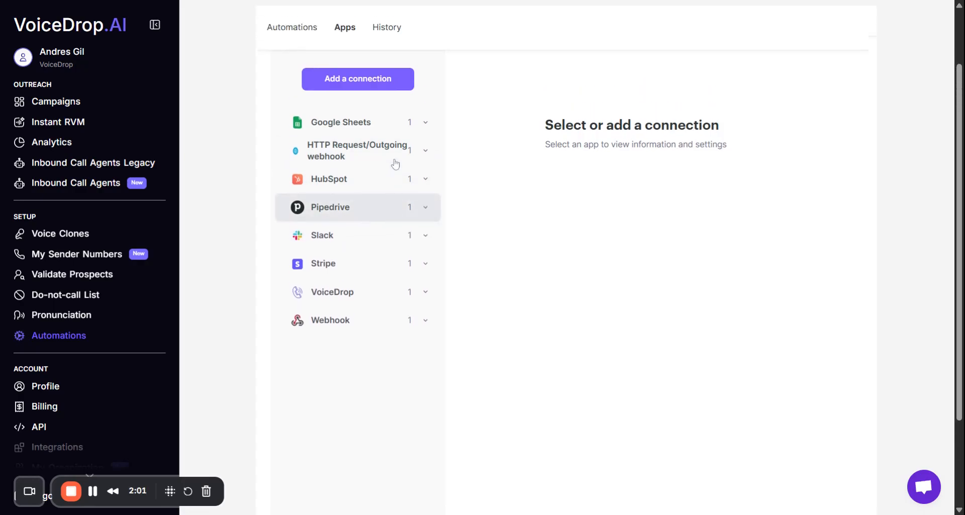
pyautogui.click(286, 36)
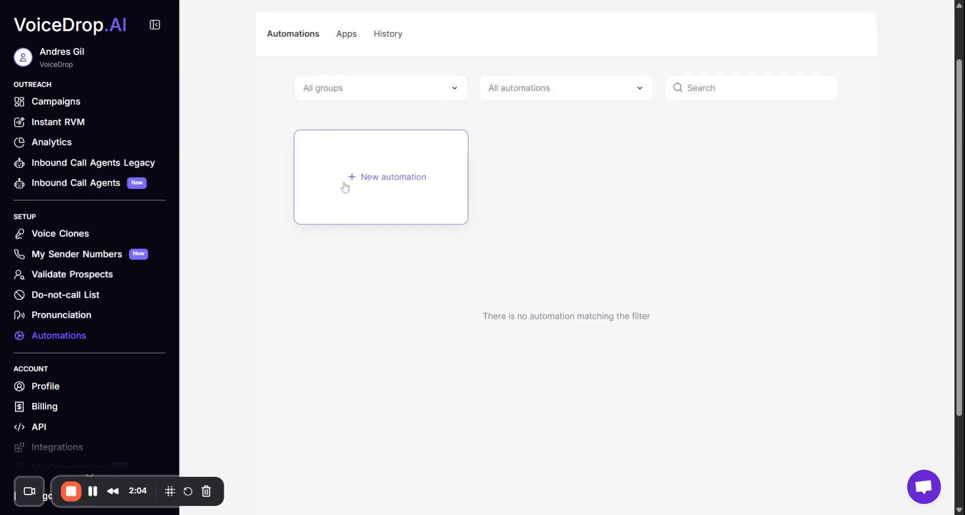
pyautogui.click(388, 182)
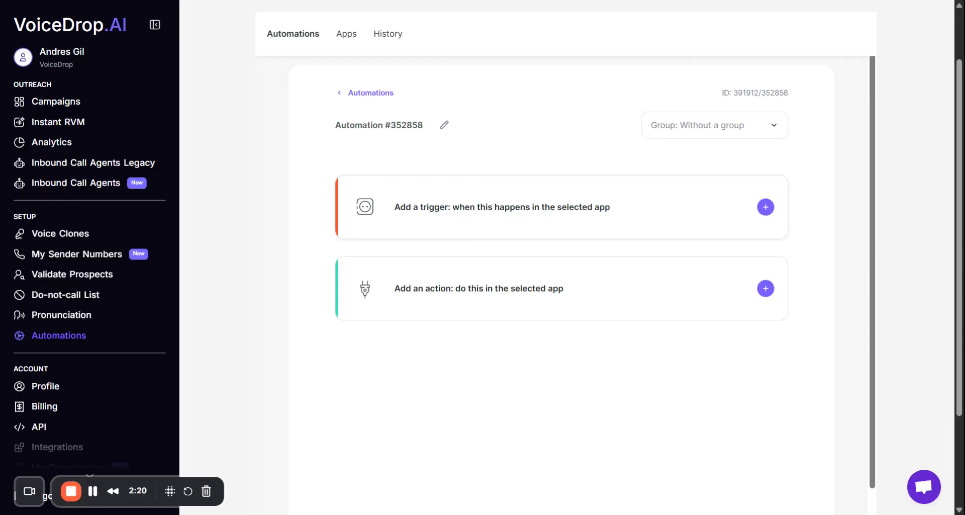
# Start the automation's trigger setup and choose Pipedrive as the app the data comes from.
pyautogui.click(763, 214)
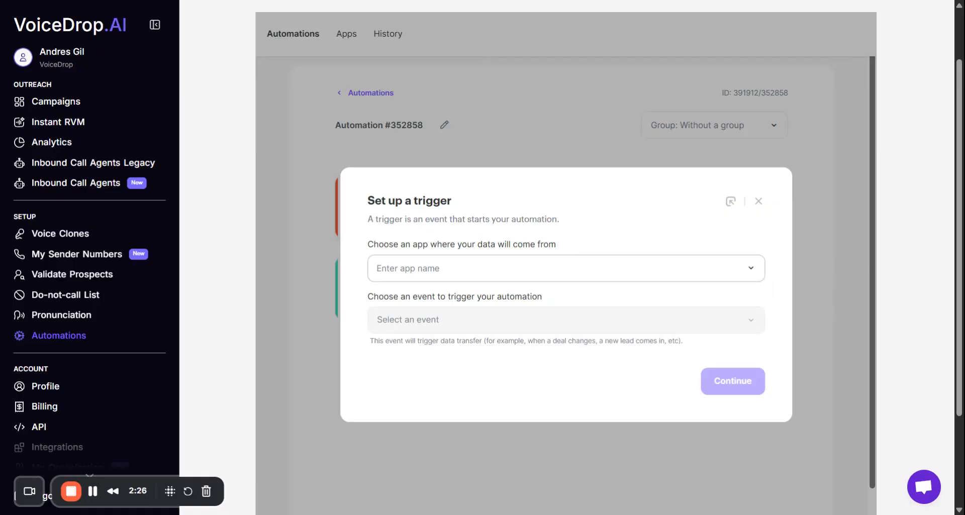
pyautogui.click(430, 268)
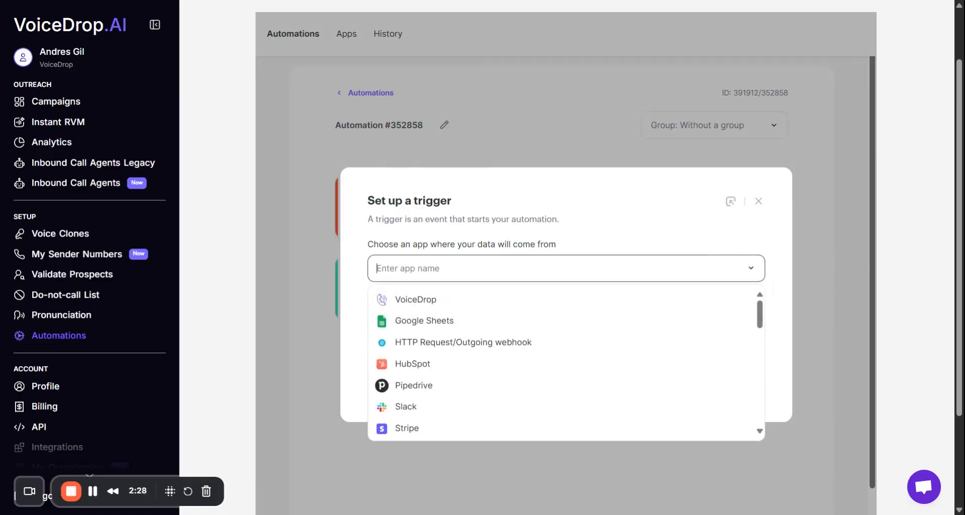
pyautogui.scroll(-3, 497, 363)
pyautogui.scroll(3, 472, 382)
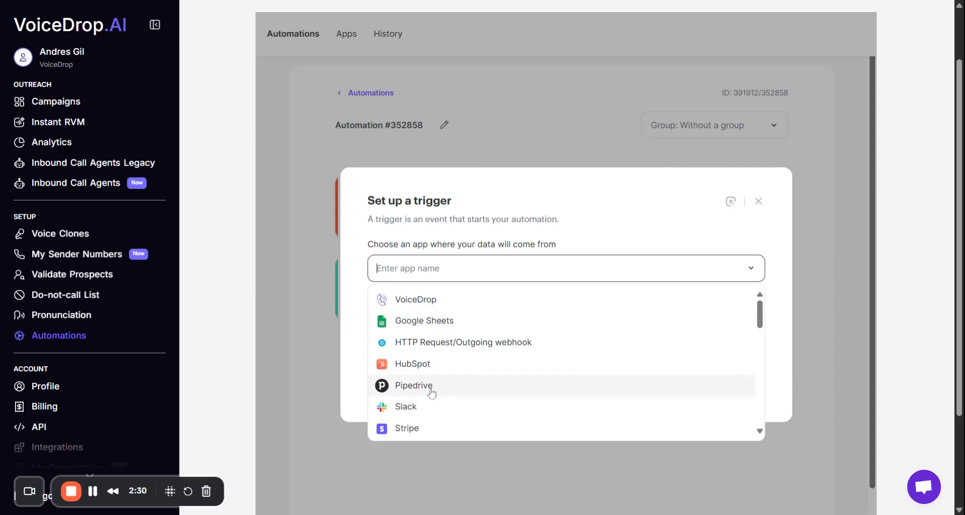
pyautogui.scroll(-10, 438, 391)
pyautogui.scroll(-10, 460, 352)
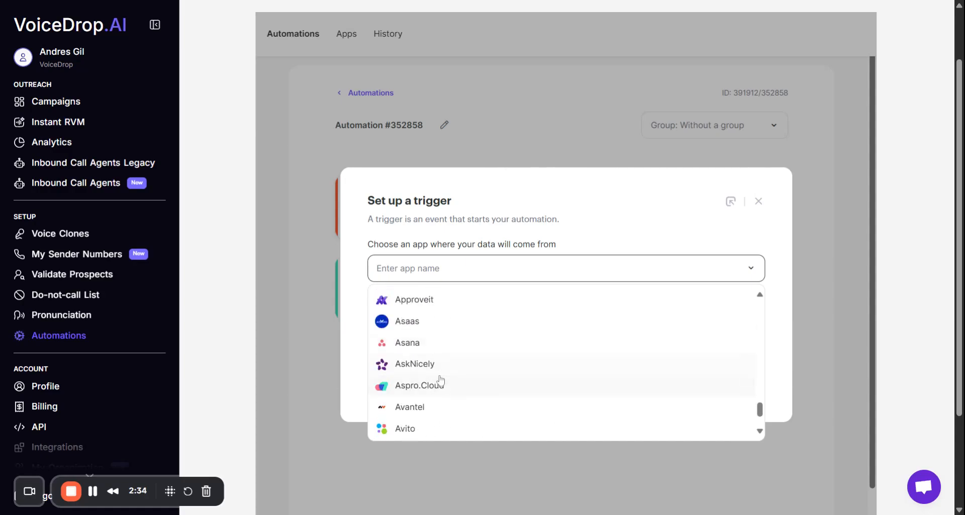
pyautogui.scroll(10, 432, 402)
pyautogui.scroll(10, 452, 392)
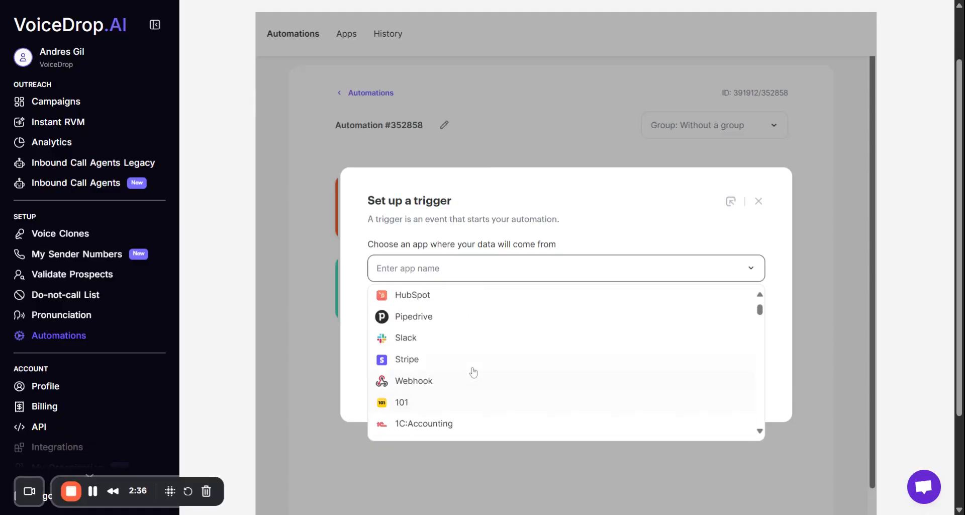
pyautogui.click(430, 392)
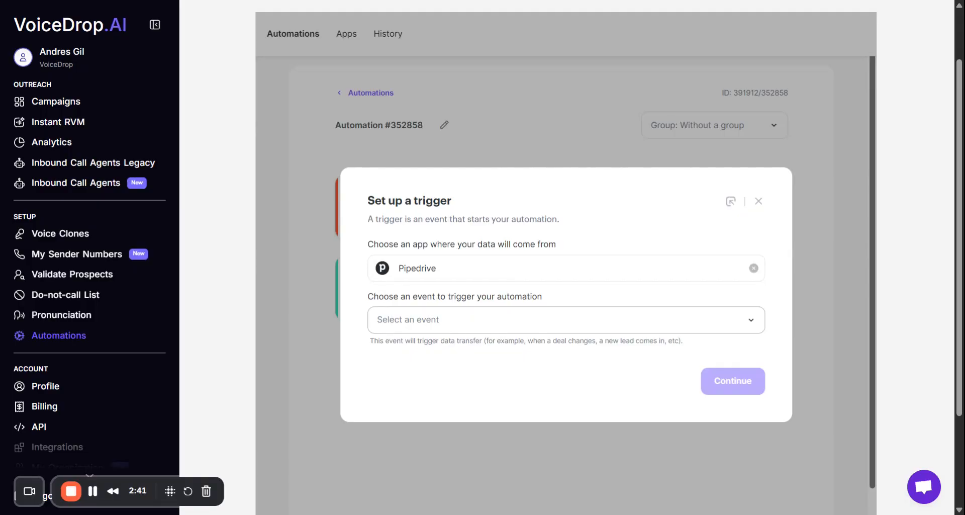
# Review the available Pipedrive events and set New Deal as the event that triggers the automation.
pyautogui.click(493, 329)
pyautogui.scroll(-4, 485, 353)
pyautogui.scroll(6, 530, 336)
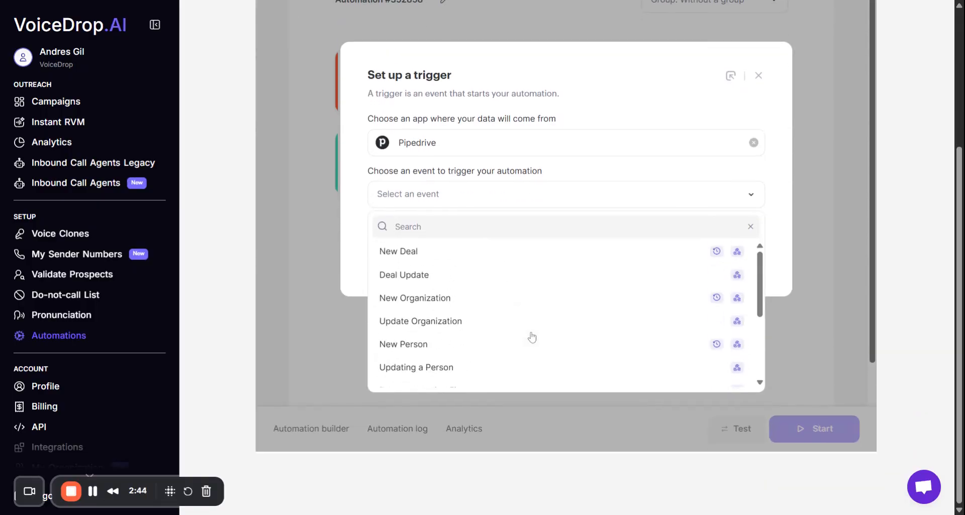
pyautogui.scroll(-3, 700, 214)
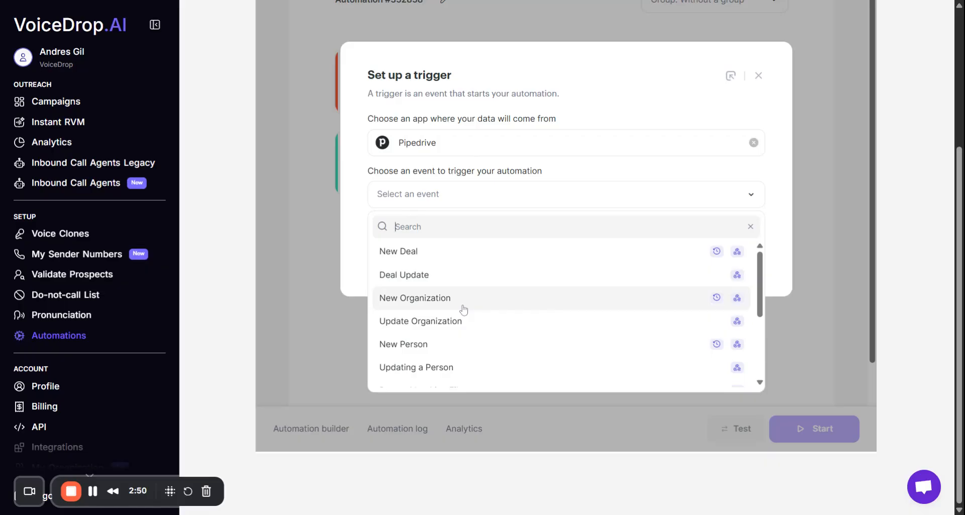
pyautogui.scroll(-5, 464, 309)
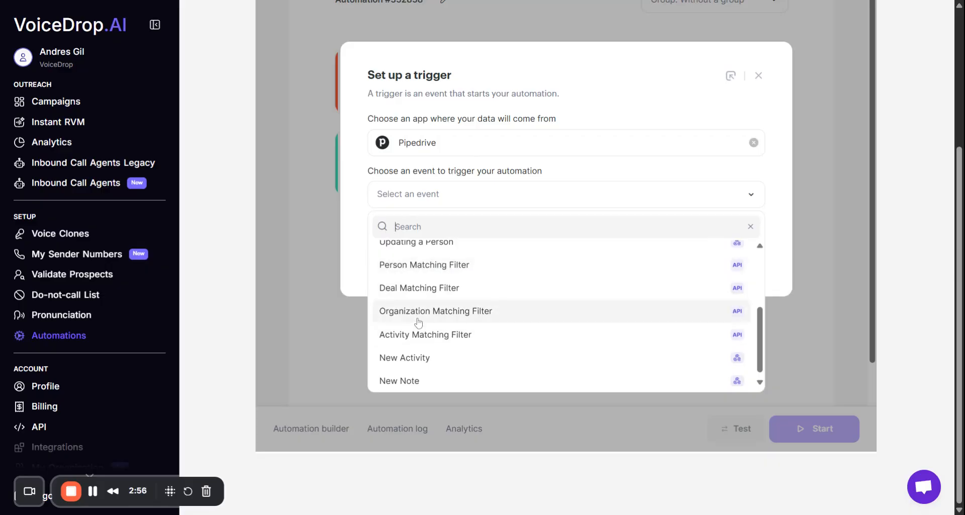
pyautogui.scroll(-1, 430, 314)
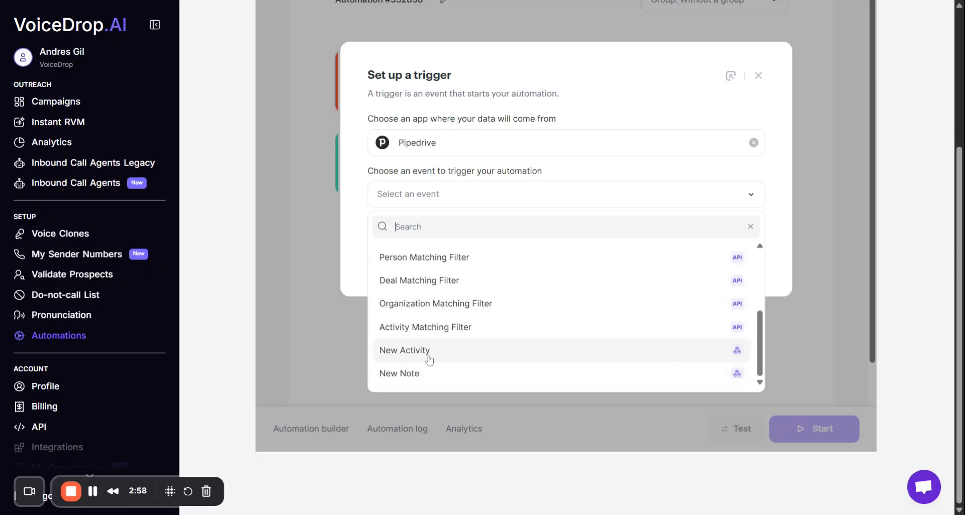
pyautogui.scroll(5, 497, 338)
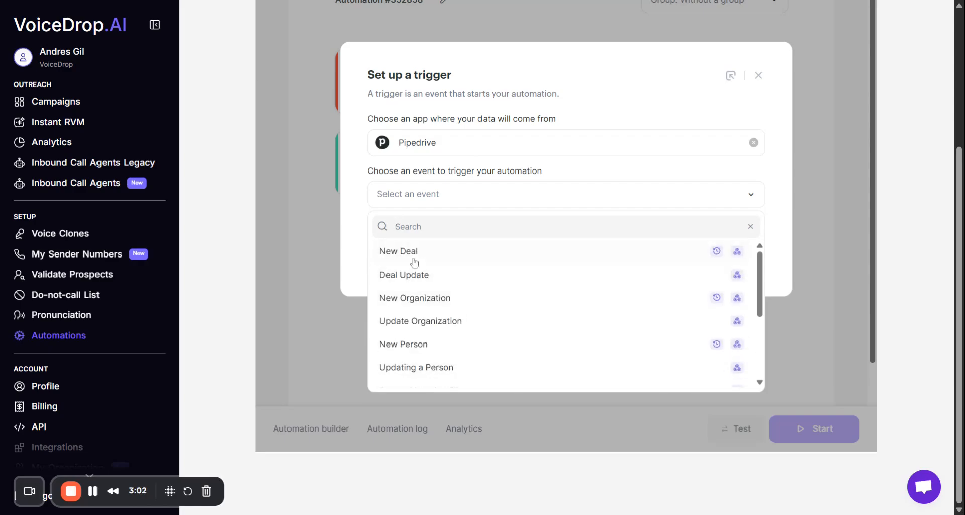
pyautogui.click(447, 256)
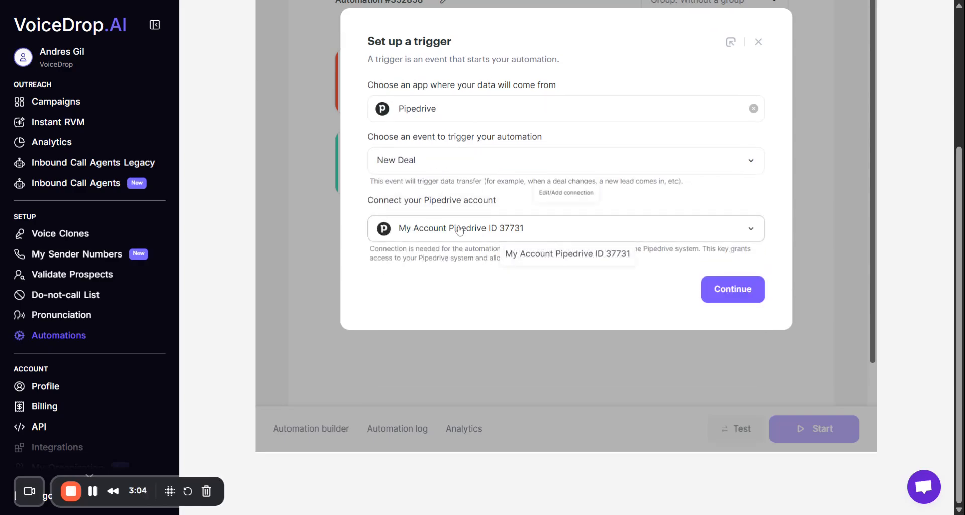
# Use the existing Pipedrive account connection for the trigger and save the automation timing as Real time.
pyautogui.click(459, 229)
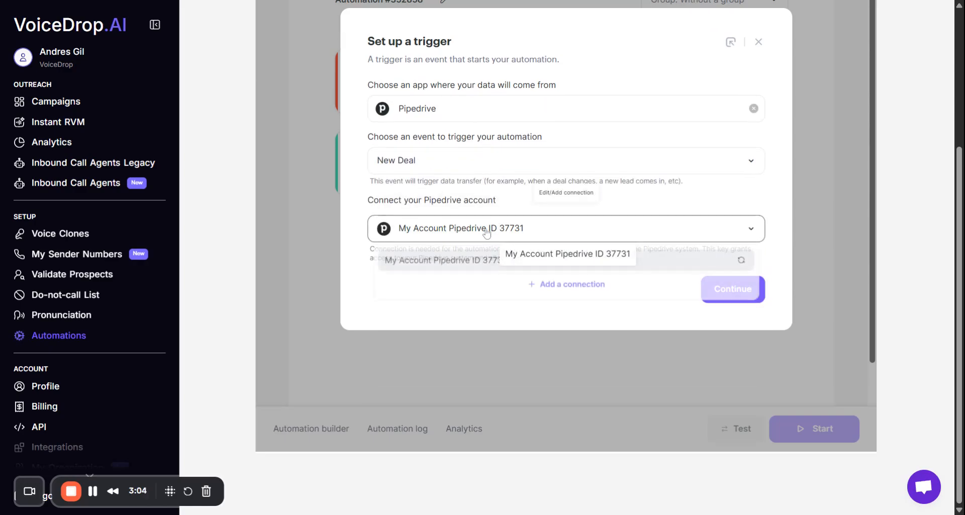
pyautogui.click(452, 265)
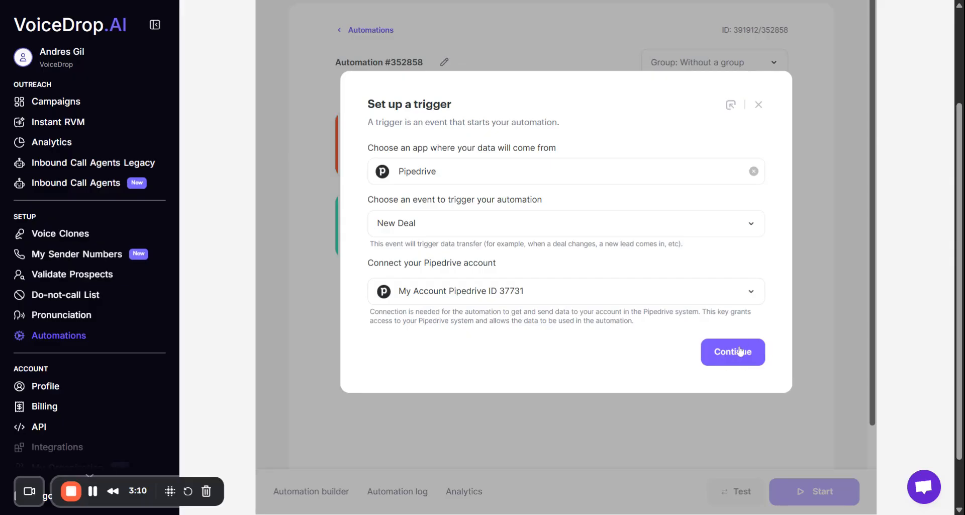
pyautogui.click(742, 355)
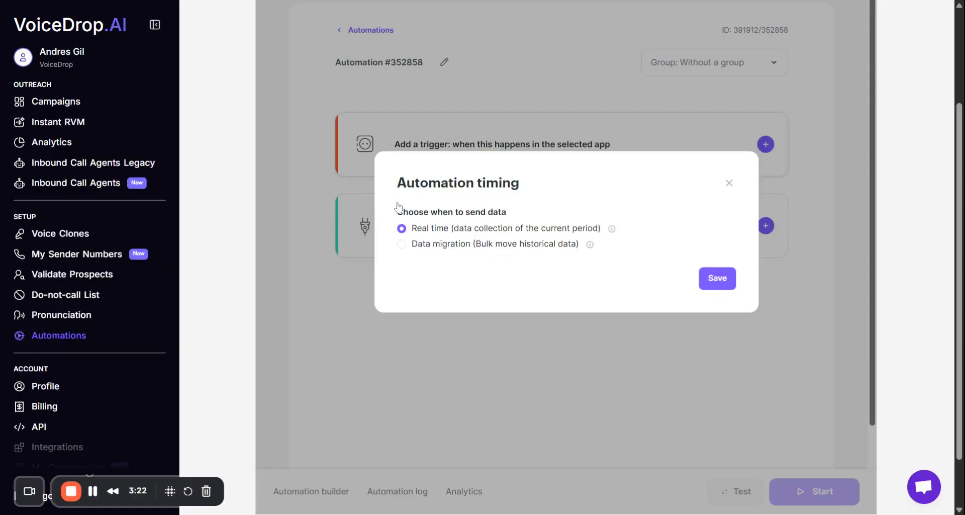
pyautogui.click(720, 285)
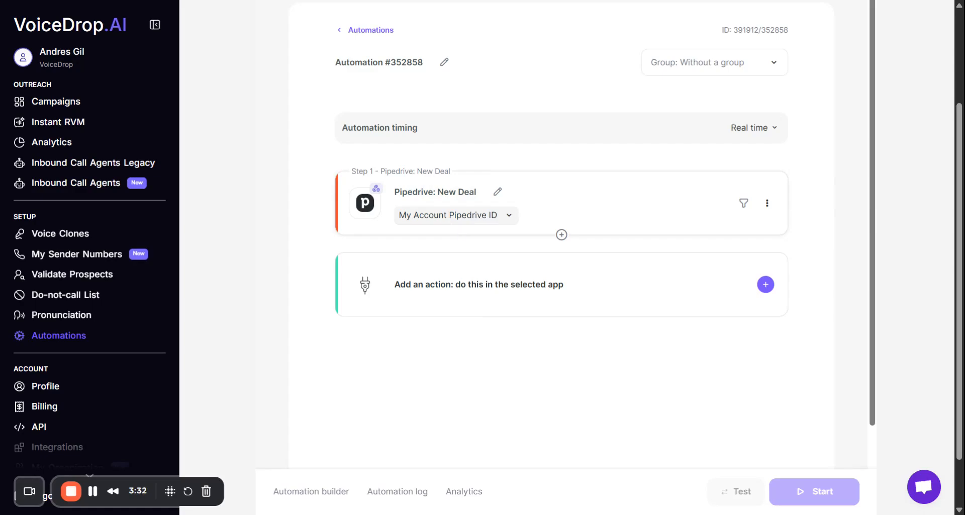
# Add an action to the automation, review the available destination apps and choose VoiceDrop as the app to transfer data to.
pyautogui.click(471, 297)
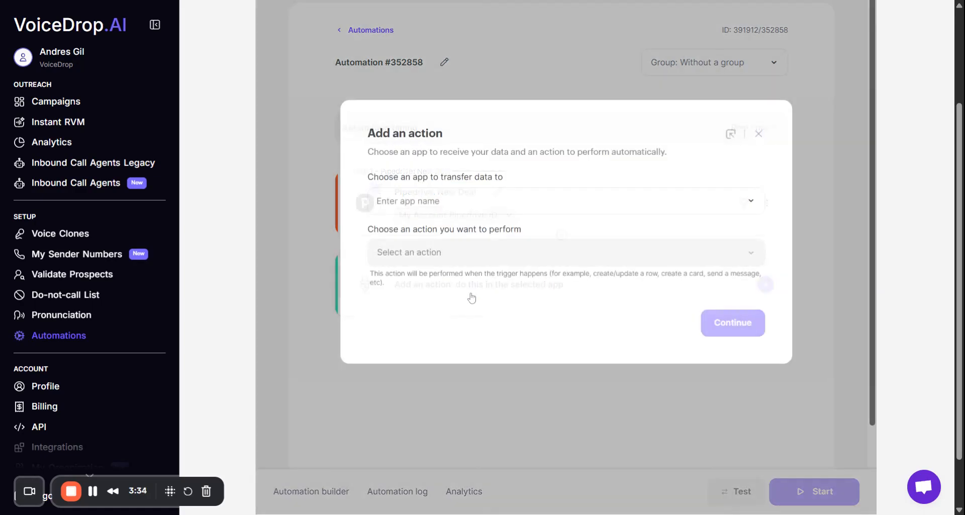
pyautogui.click(446, 203)
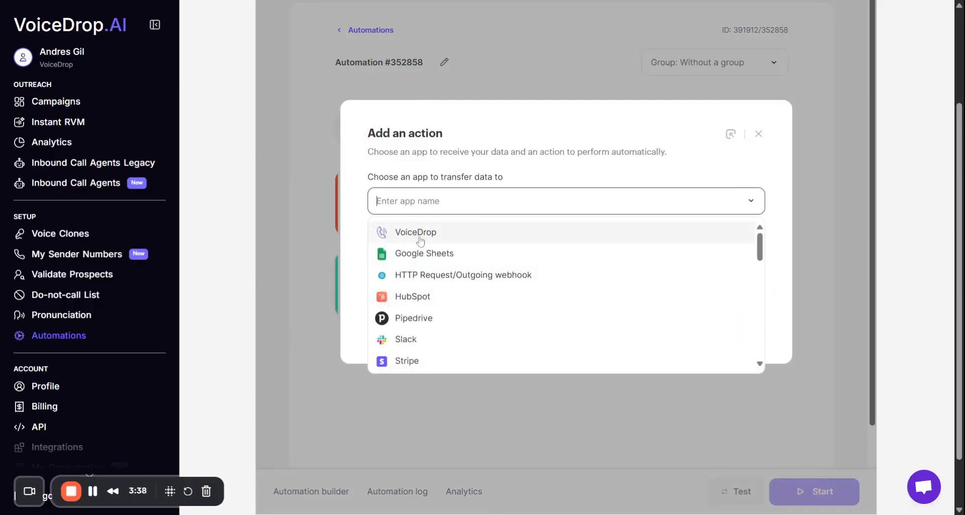
pyautogui.scroll(-15, 427, 284)
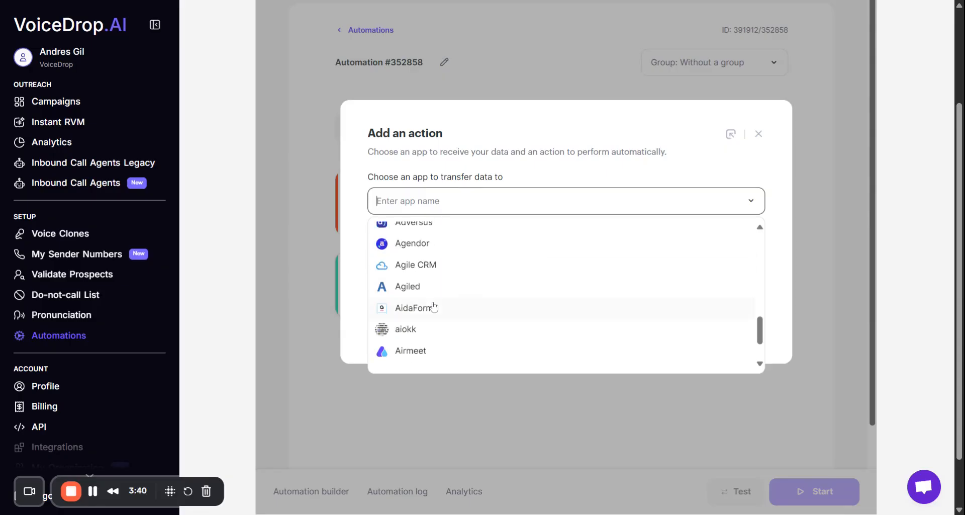
pyautogui.scroll(-10, 451, 302)
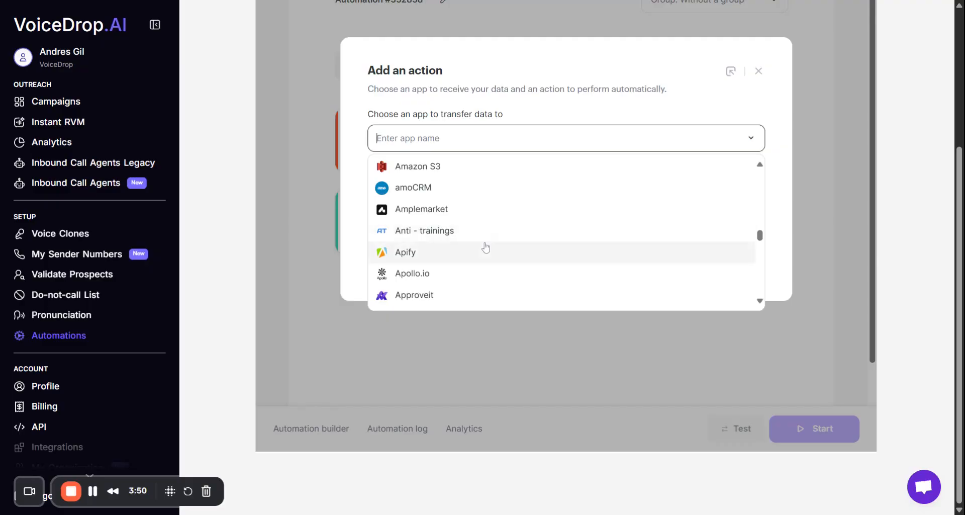
pyautogui.scroll(-6, 496, 236)
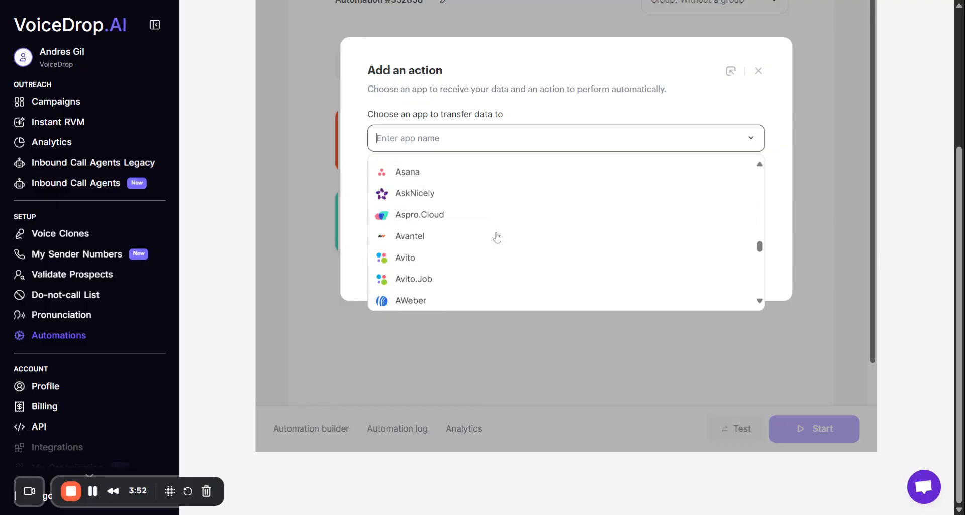
pyautogui.scroll(-10, 498, 235)
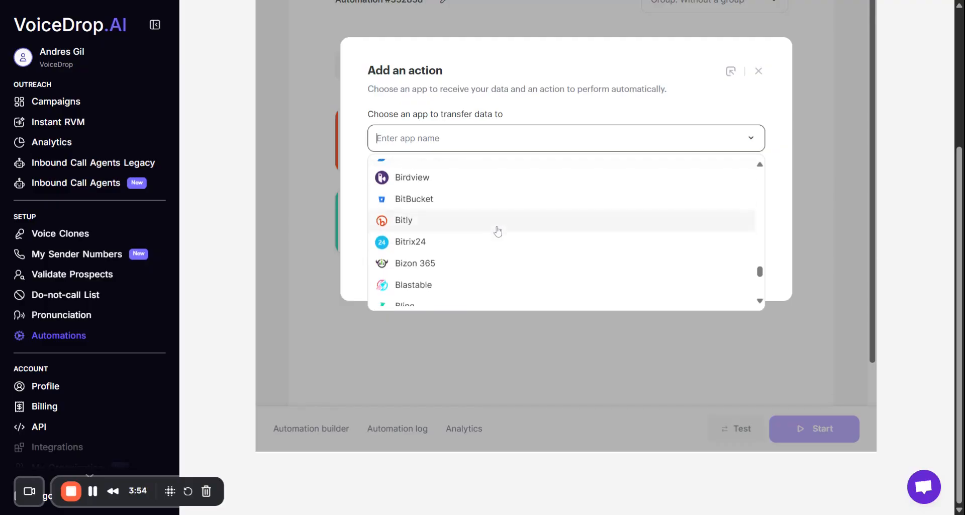
pyautogui.scroll(-1, 508, 246)
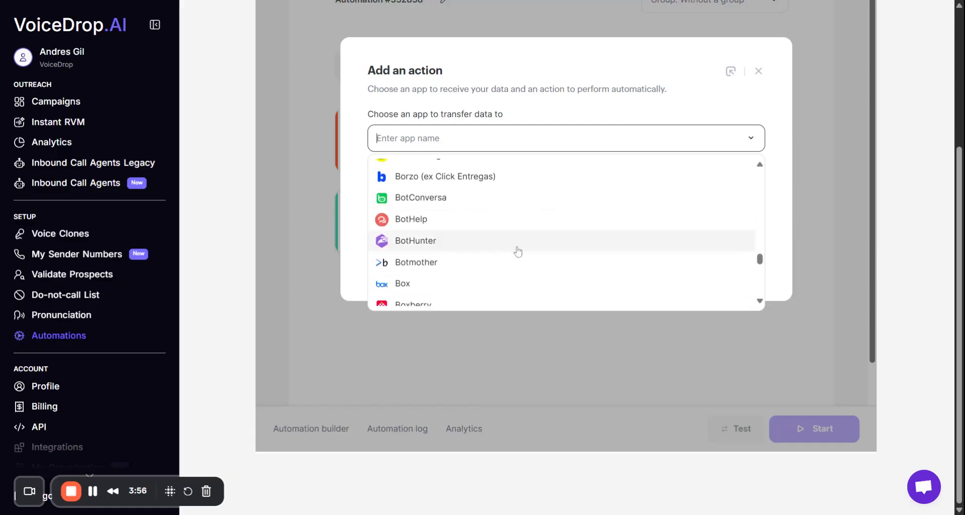
pyautogui.scroll(-12, 518, 252)
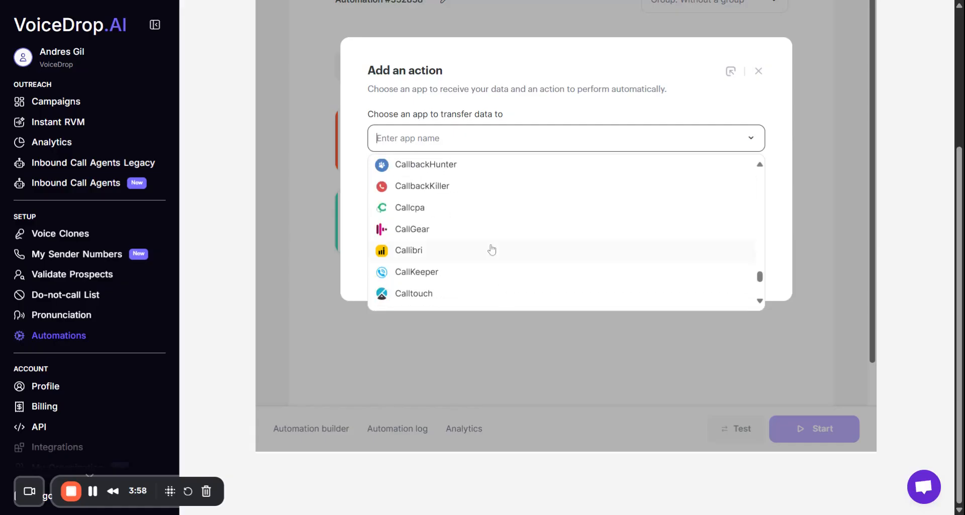
pyautogui.scroll(-10, 454, 230)
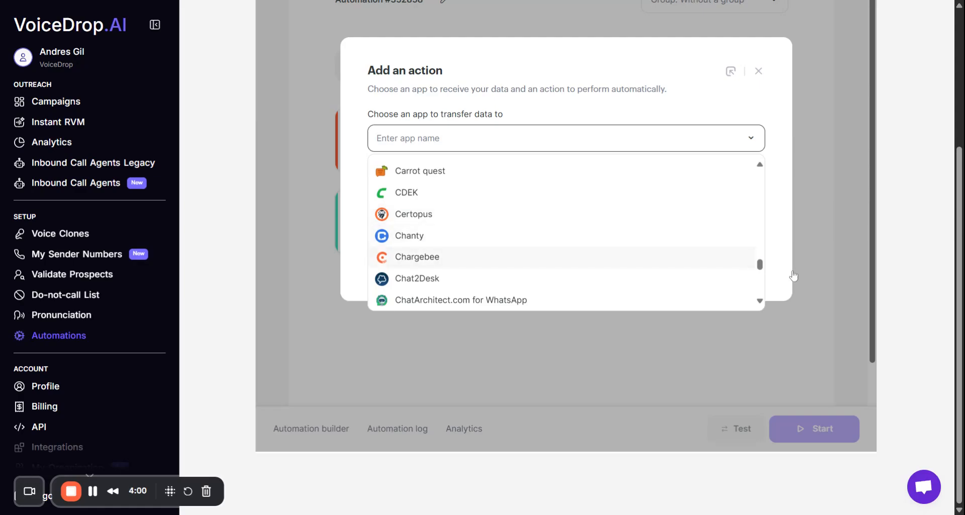
pyautogui.moveTo(759, 265); pyautogui.dragTo(759, 168)
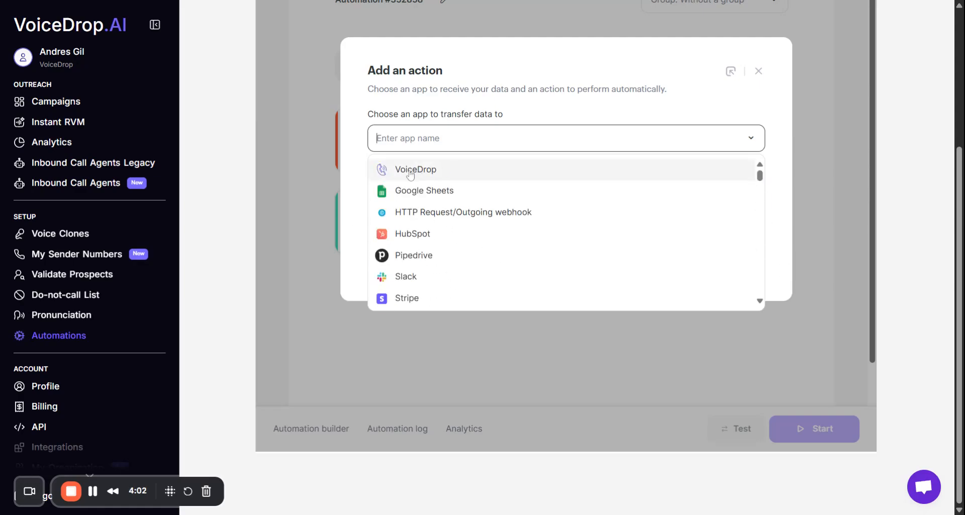
pyautogui.click(439, 175)
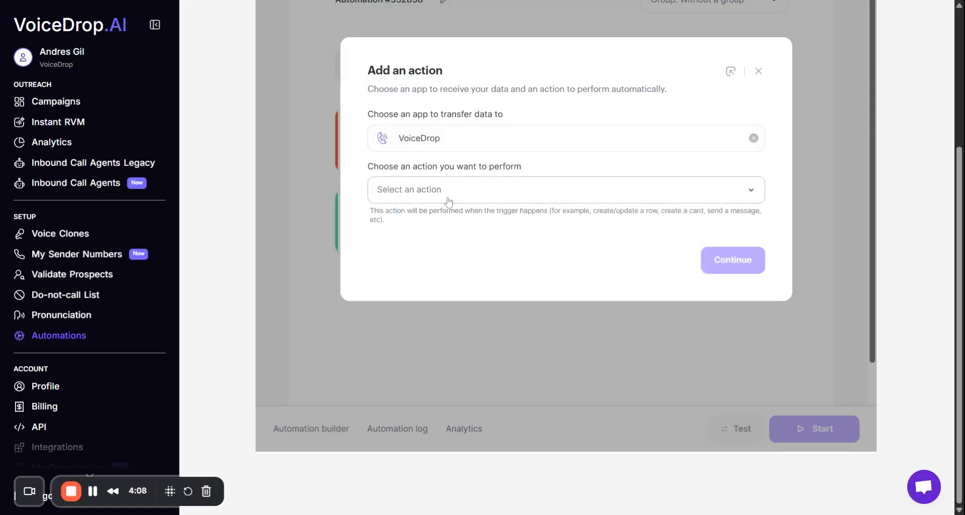
# Set the action to Send AI Ringless Voicemail using the Default credential connection and continue to its field mapping.
pyautogui.click(678, 190)
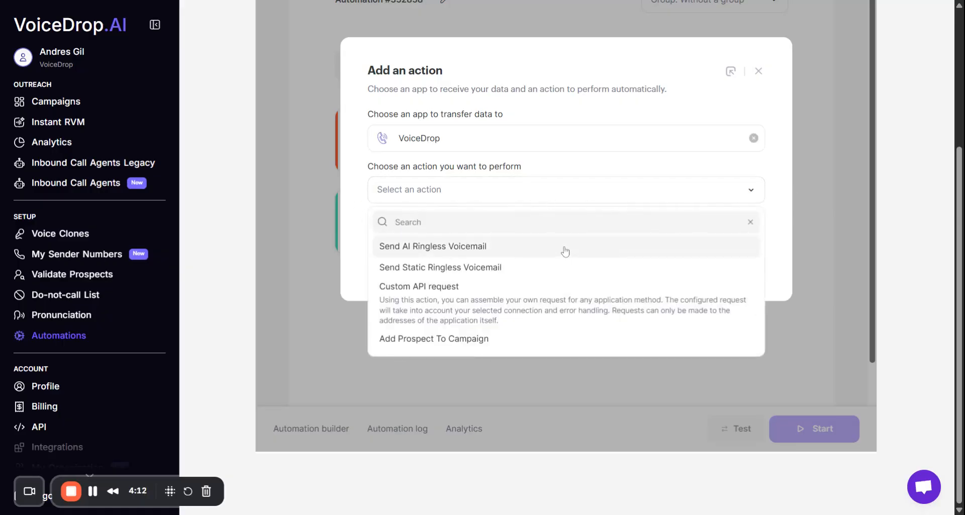
pyautogui.click(435, 252)
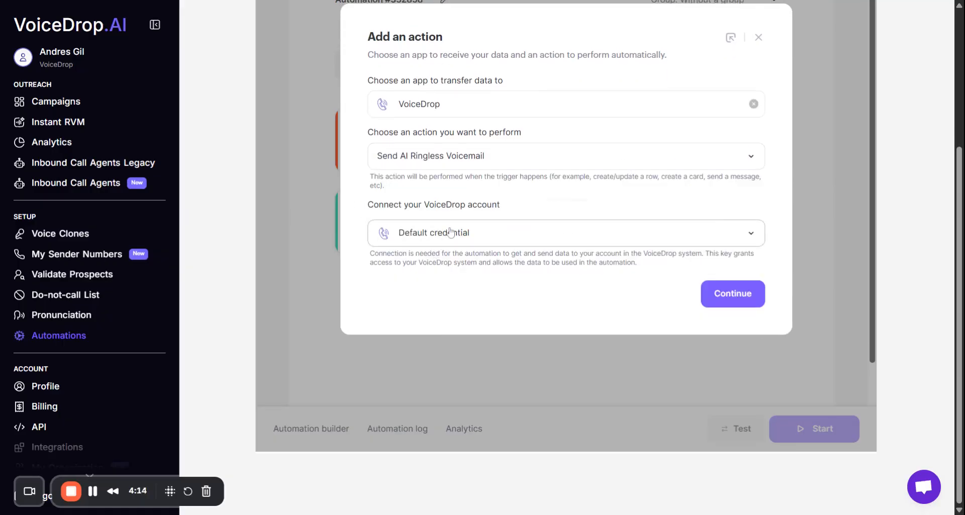
pyautogui.scroll(1, 455, 236)
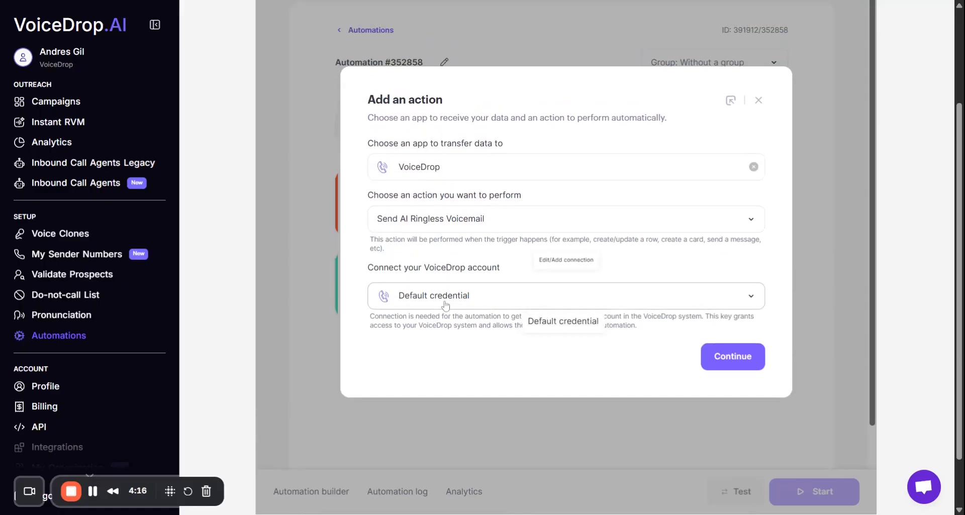
pyautogui.click(455, 300)
pyautogui.click(437, 301)
pyautogui.click(731, 359)
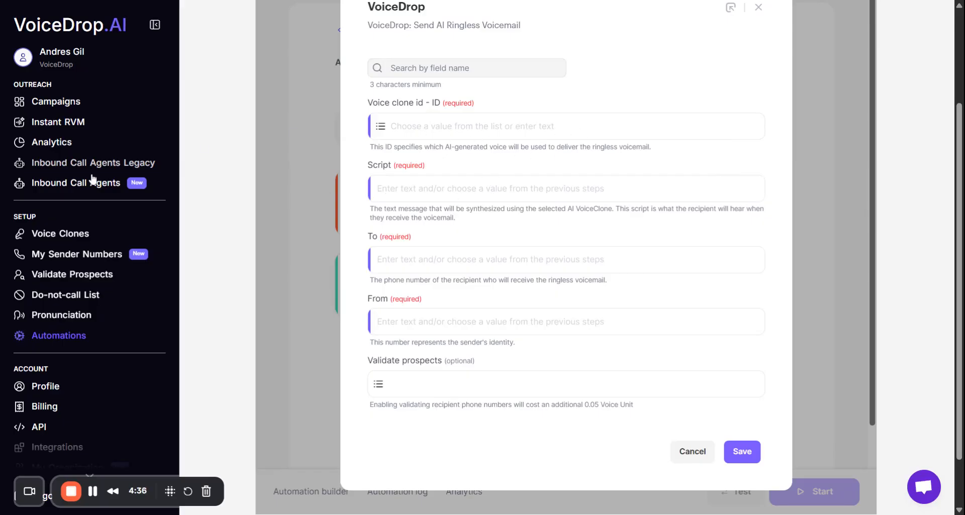
# Check the account's own voice clones, and set the voicemail's voice clone ID to Mark - American Male.
pyautogui.click(68, 236)
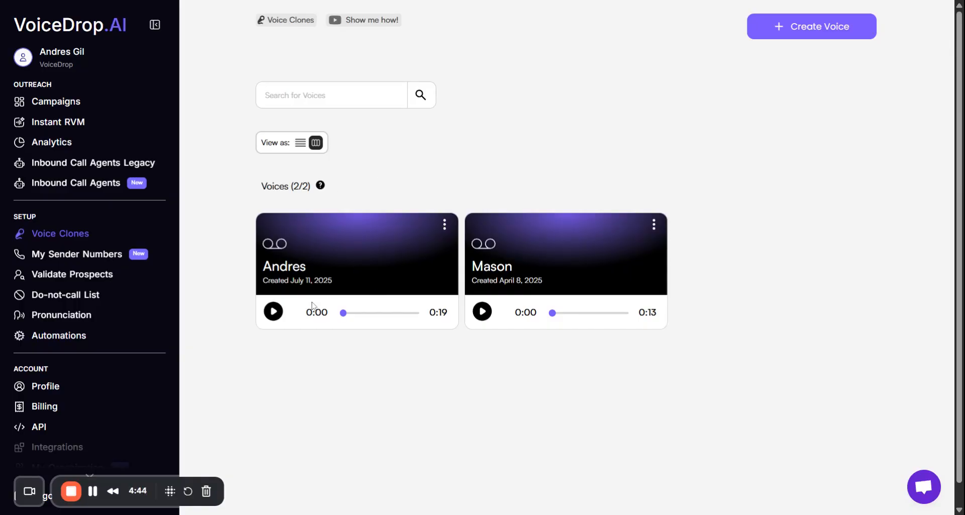
pyautogui.click(68, 338)
pyautogui.click(413, 258)
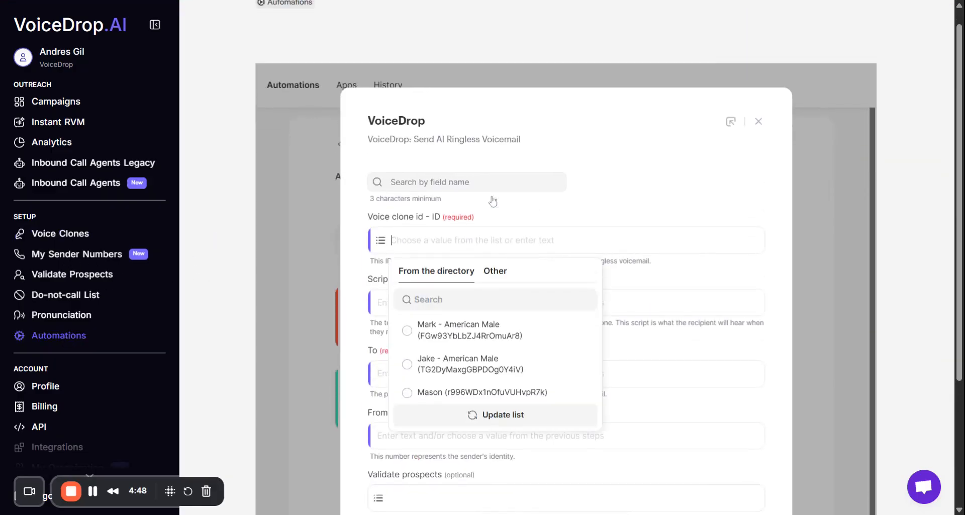
pyautogui.scroll(-1, 644, 211)
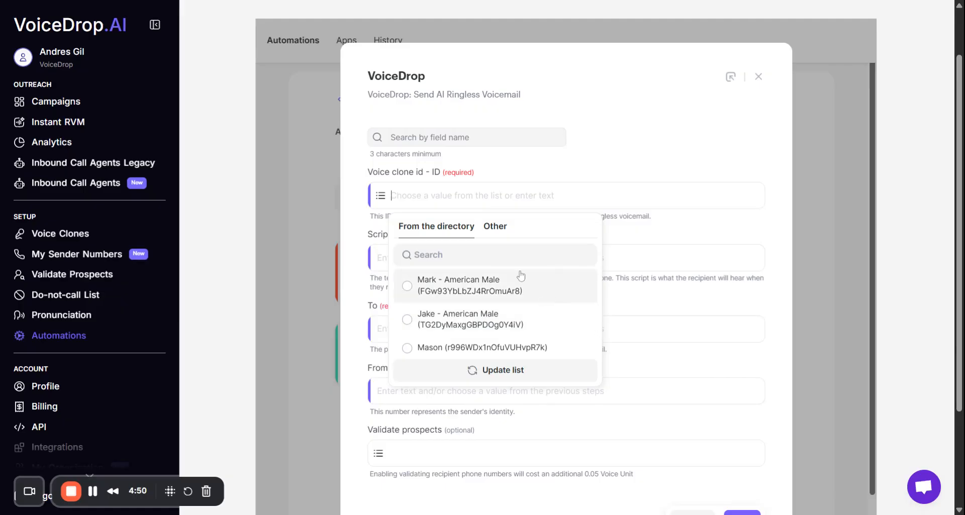
pyautogui.click(452, 294)
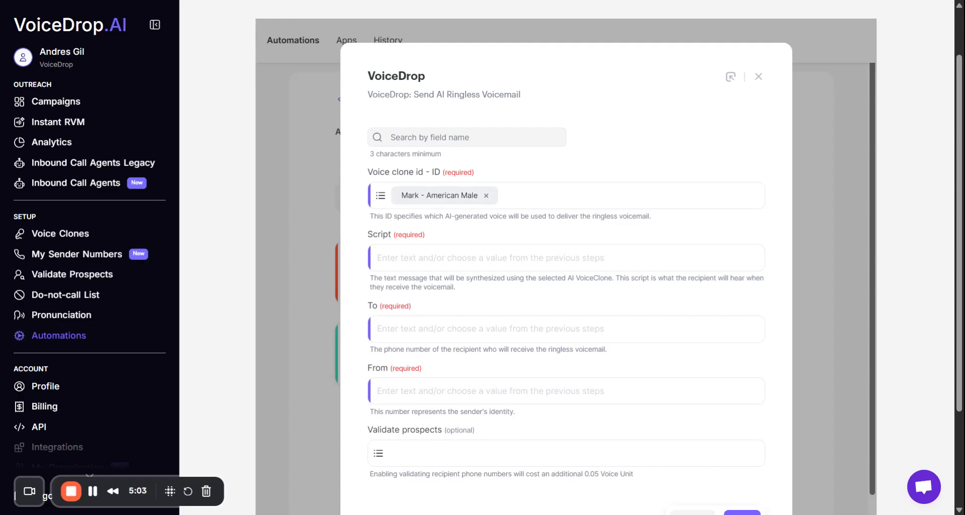
# Set the Script to "Hey {{name}}, thank you for signing up to VoiceDrop. If you have any questions about our platform, please let me know! Thanks!".
pyautogui.click(448, 258)
pyautogui.scroll(1, 448, 259)
pyautogui.scroll(-1, 452, 258)
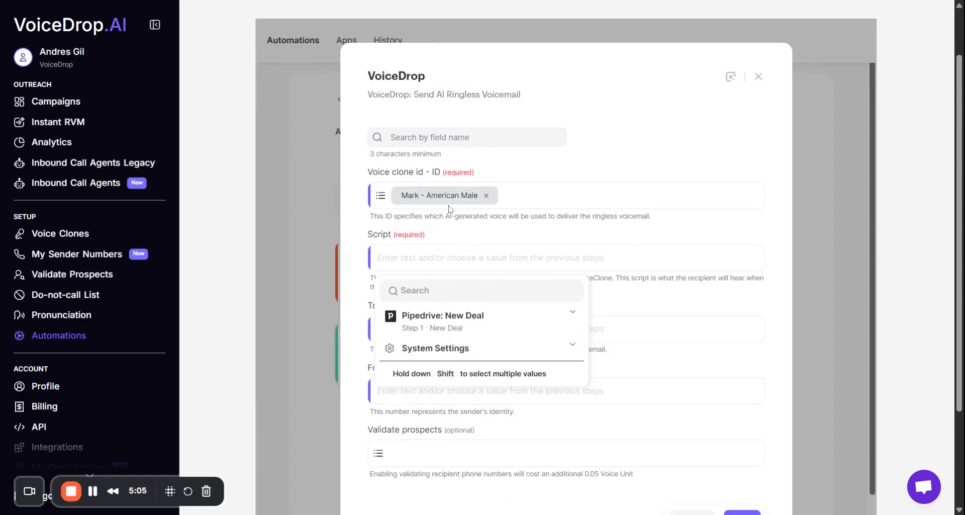
pyautogui.write('Hey {{name}}, thank you for signing up to VoiceDrop. If you have any questions about our platform, please let me know! Thanks!')
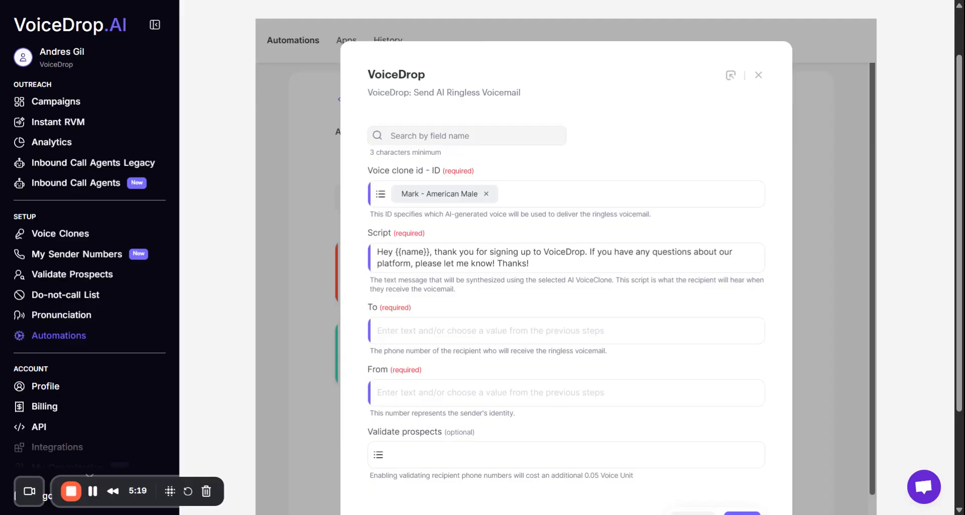
# Replace the {{name}} placeholder in the script with the Person name value from the Pipedrive New Deal trigger.
pyautogui.click(468, 261)
pyautogui.scroll(1, 468, 261)
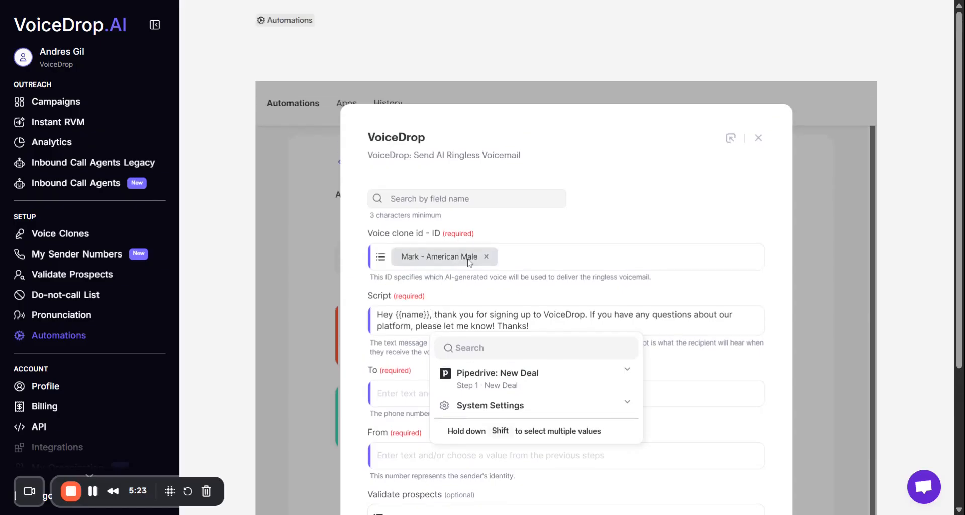
pyautogui.moveTo(427, 315); pyautogui.dragTo(396, 315)
pyautogui.press('BackSpace')
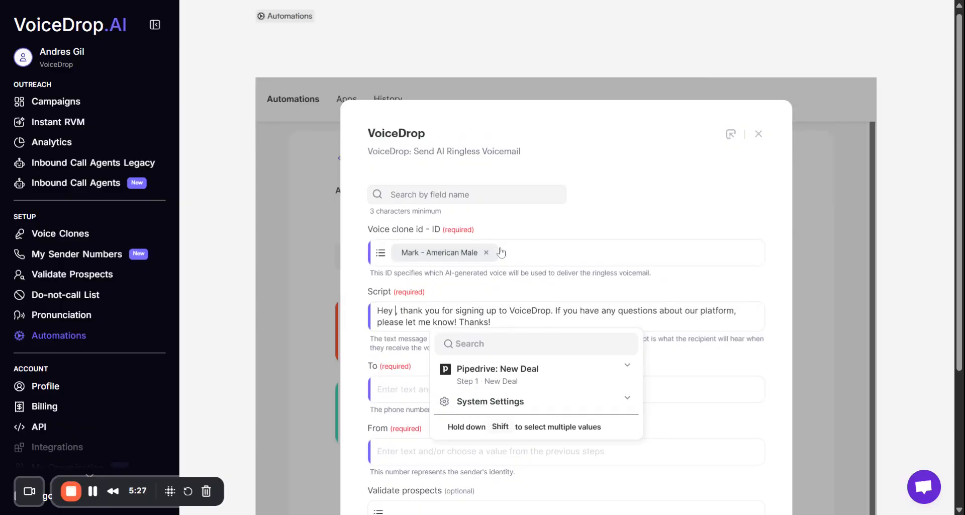
pyautogui.scroll(-1, 399, 256)
pyautogui.click(396, 254)
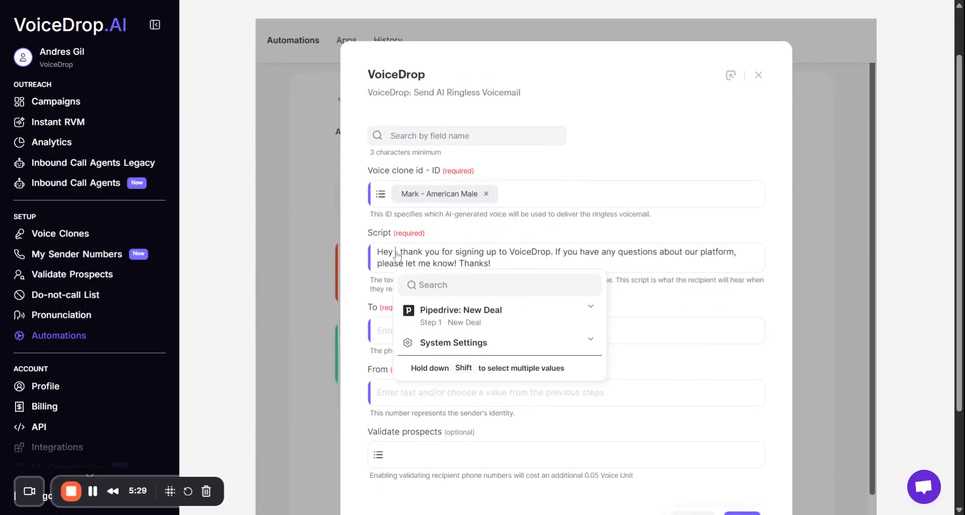
pyautogui.click(591, 308)
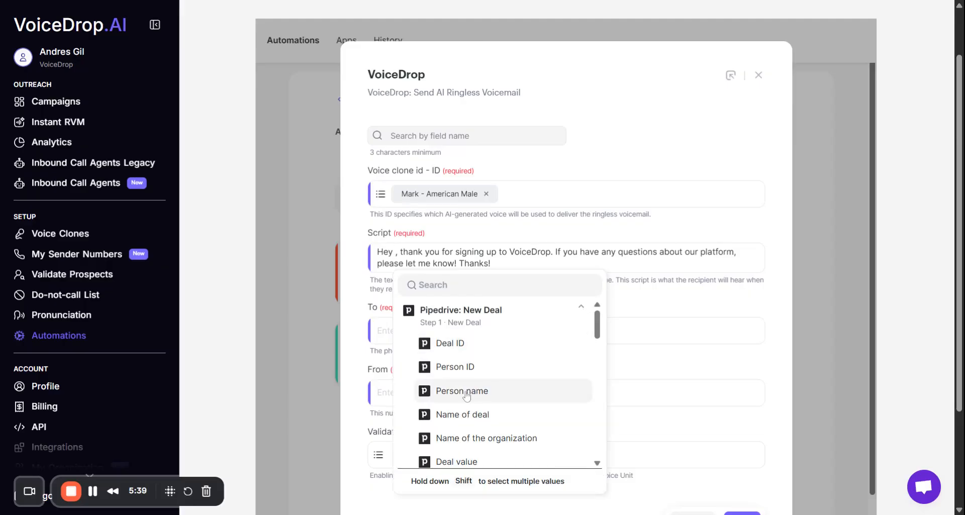
pyautogui.scroll(-5, 490, 394)
pyautogui.scroll(-5, 497, 392)
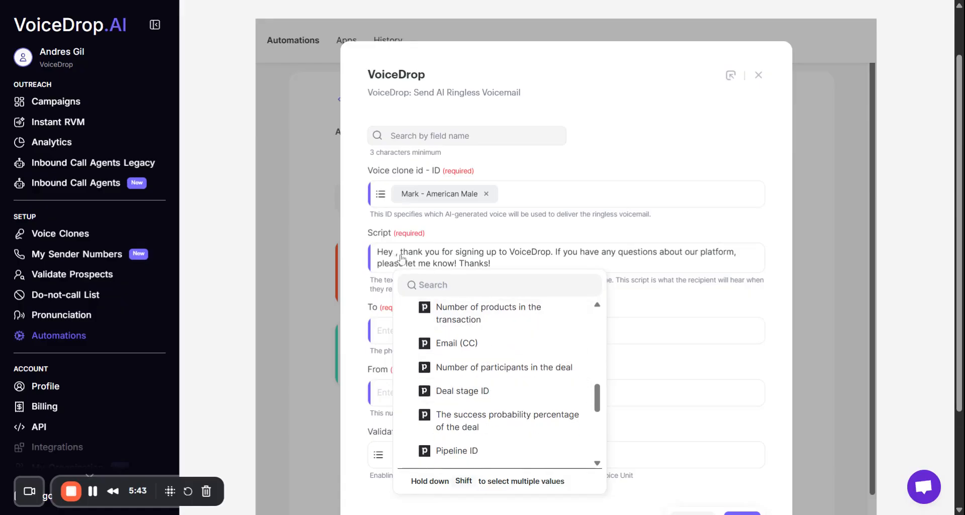
pyautogui.scroll(10, 496, 370)
pyautogui.scroll(3, 503, 362)
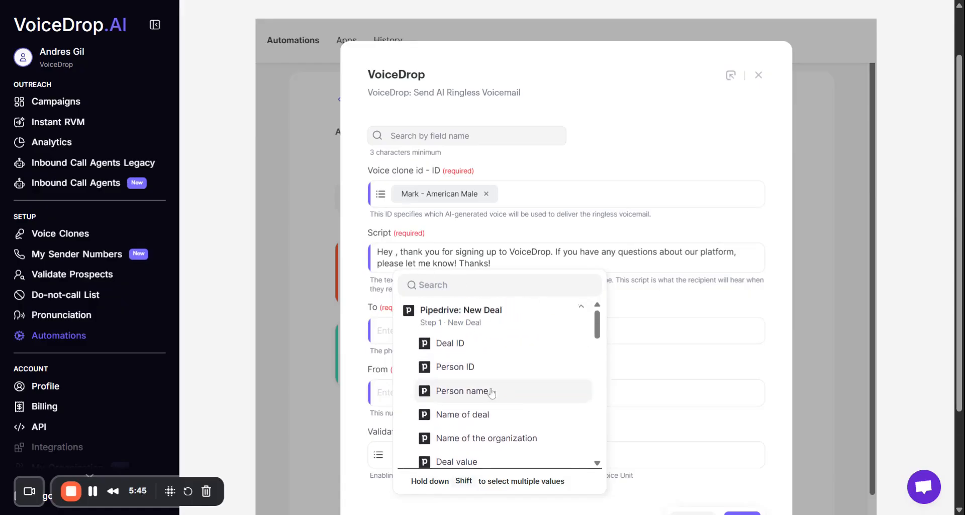
pyautogui.click(495, 394)
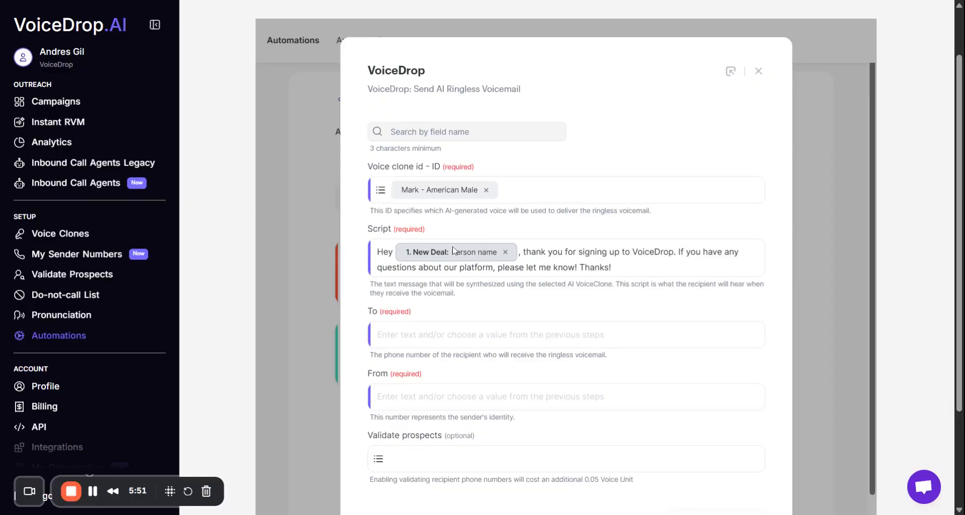
# Map the voicemail's To field to the Deal phone number value from the Pipedrive New Deal trigger.
pyautogui.click(401, 336)
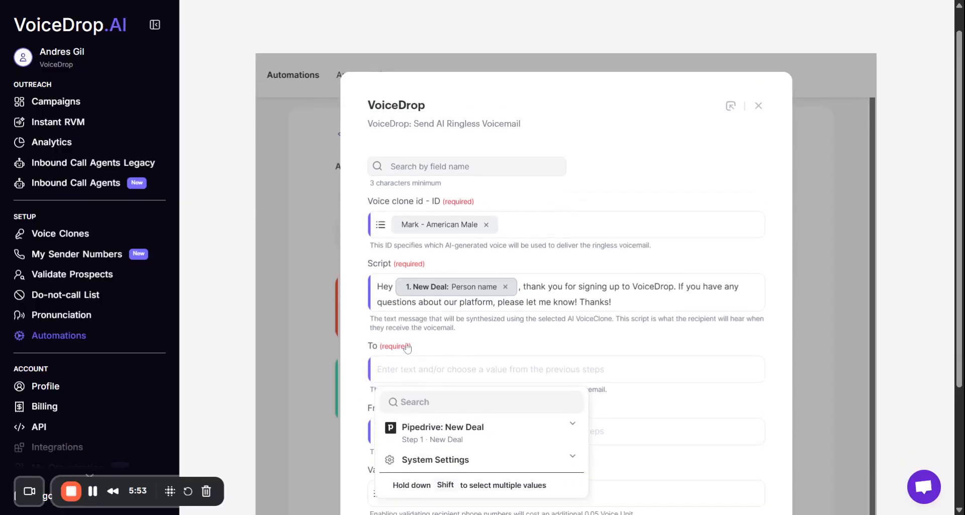
pyautogui.scroll(-2, 371, 314)
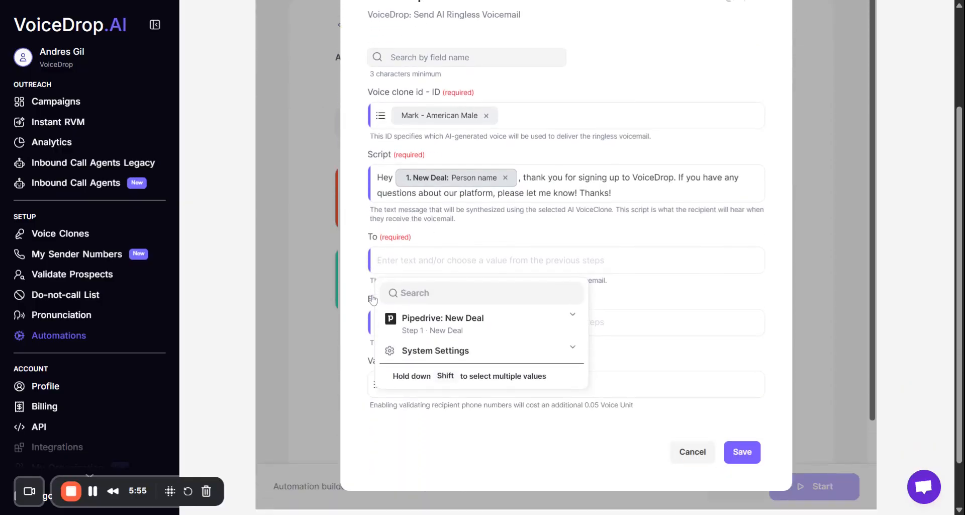
pyautogui.click(571, 315)
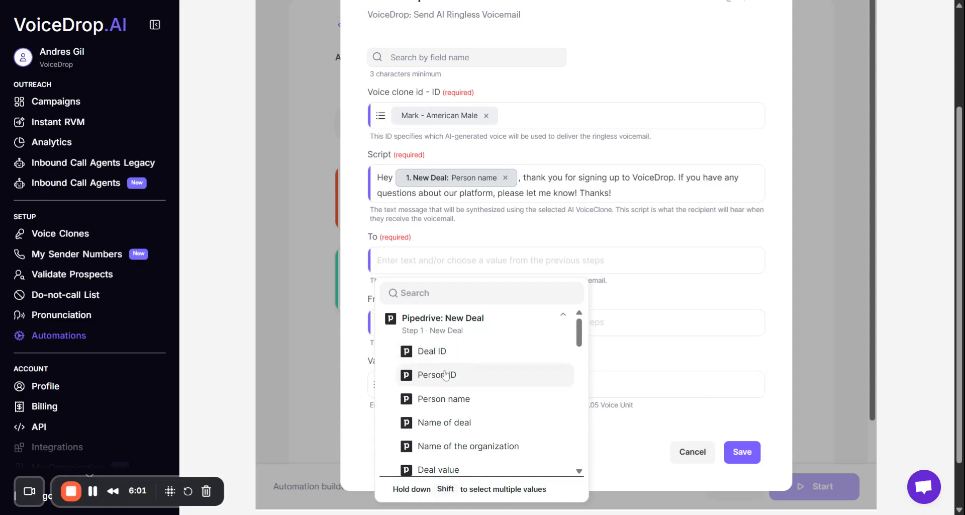
pyautogui.scroll(-3, 458, 368)
pyautogui.scroll(-6, 457, 368)
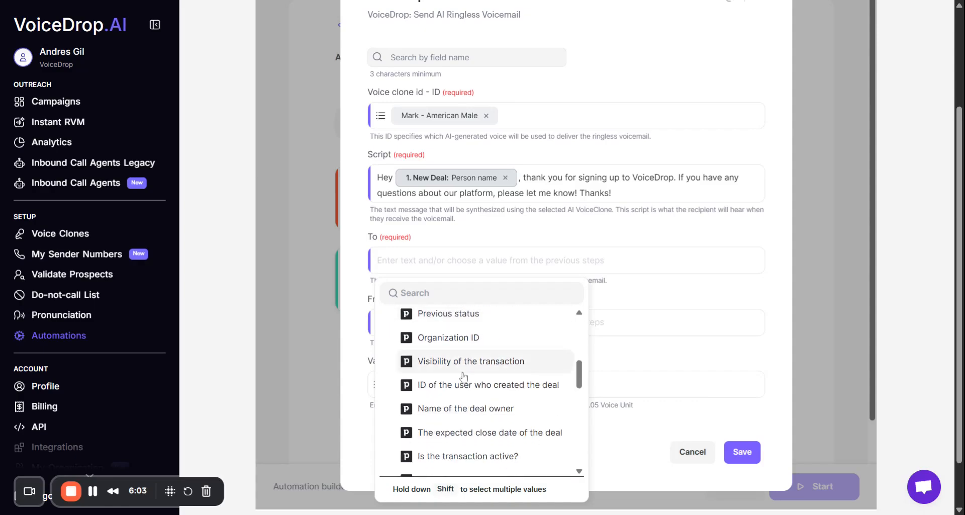
pyautogui.scroll(-6, 489, 378)
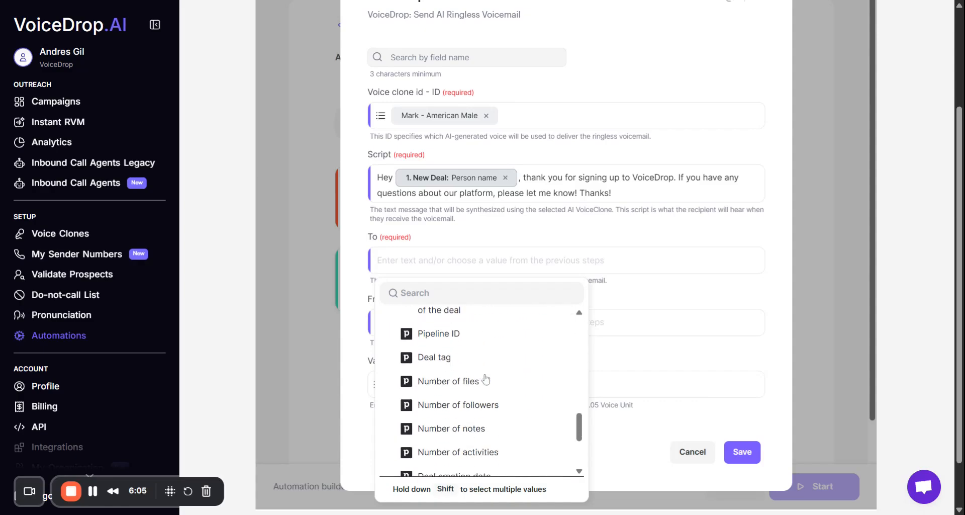
pyautogui.scroll(2, 493, 397)
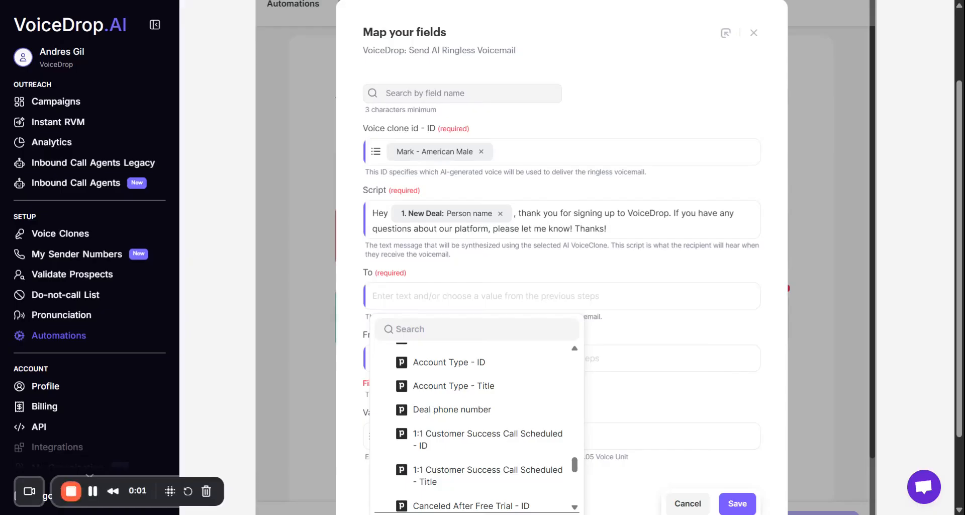
pyautogui.scroll(-1, 560, 282)
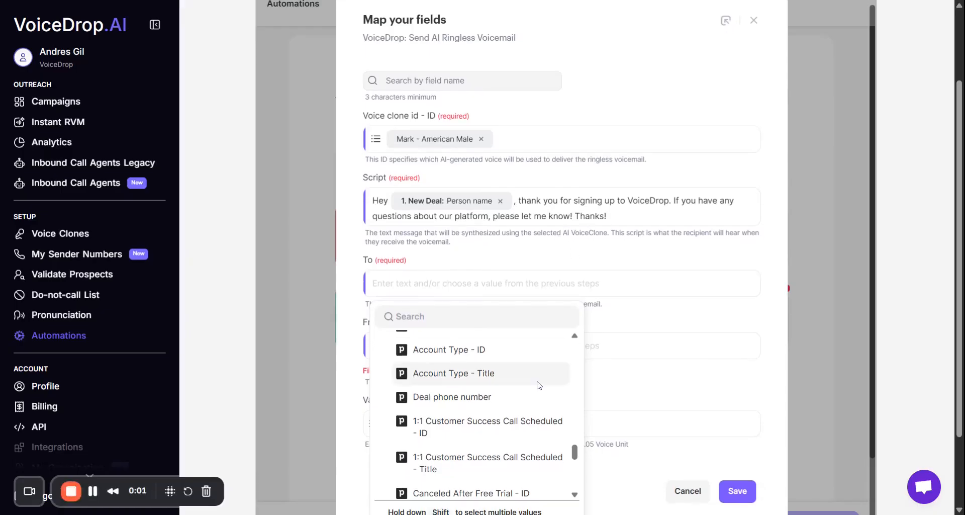
pyautogui.click(468, 399)
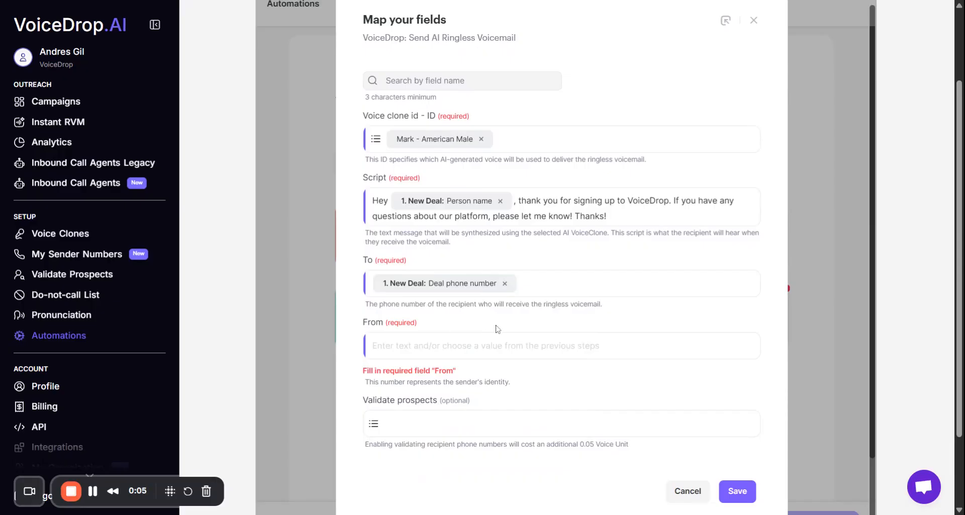
# Review the account's sender numbers and the form for verifying and adding a new number.
pyautogui.click(495, 345)
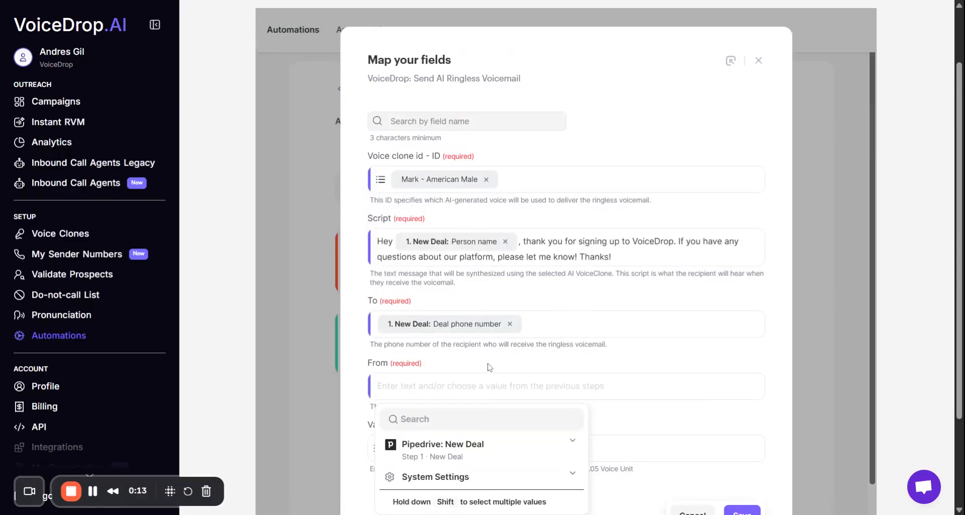
pyautogui.click(446, 354)
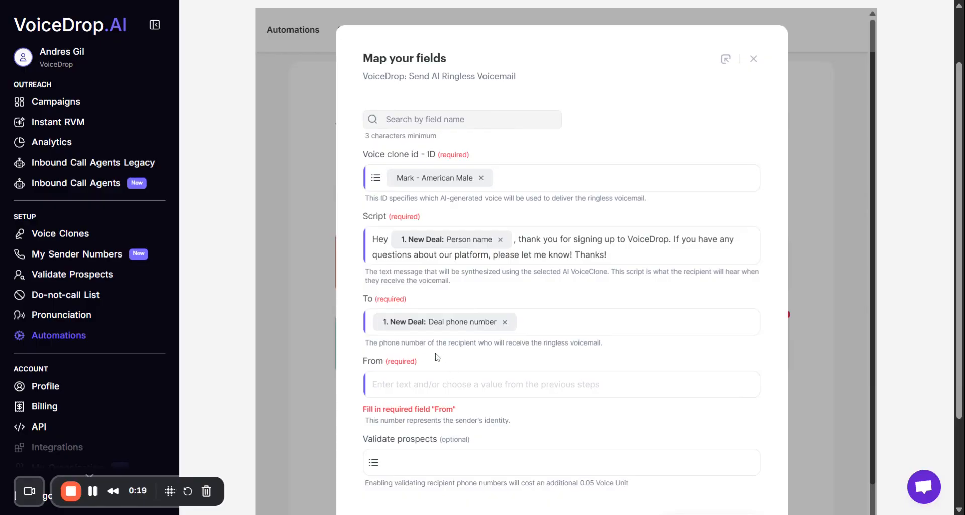
pyautogui.click(93, 257)
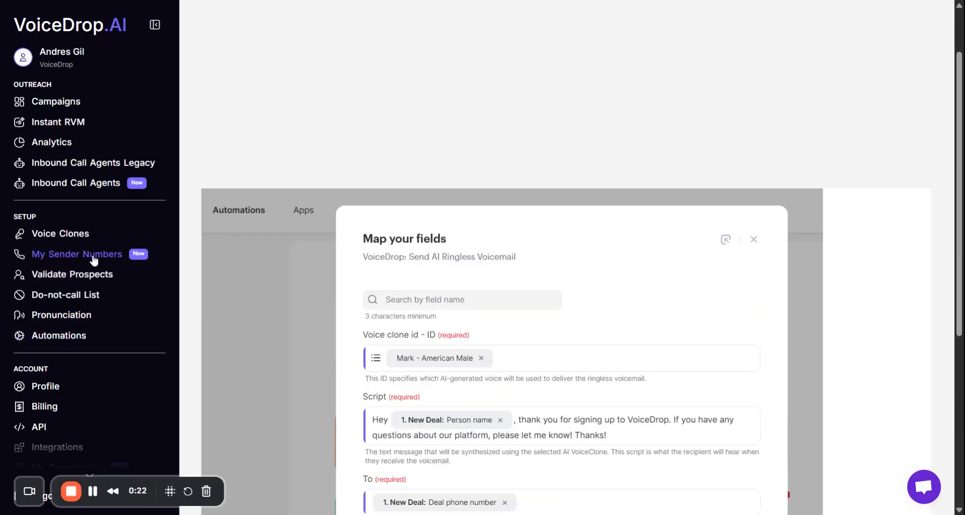
pyautogui.scroll(-2, 342, 300)
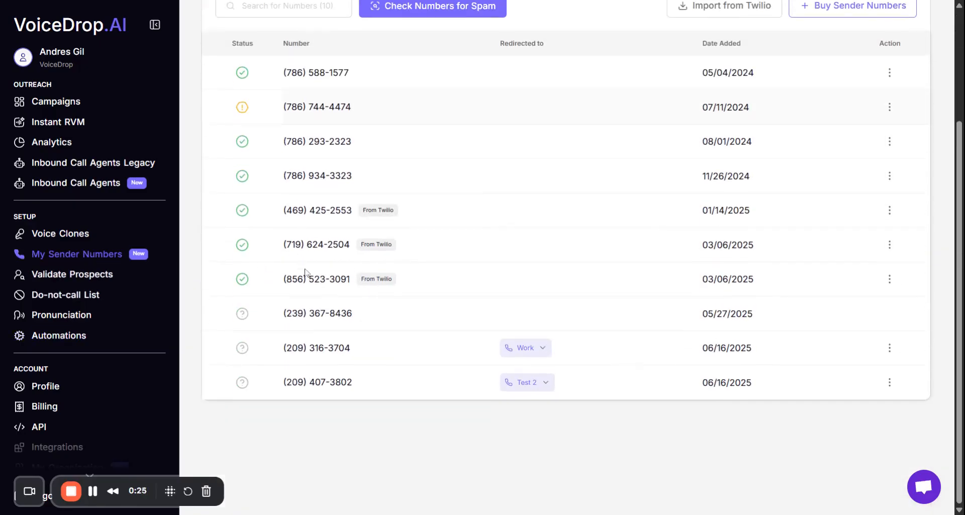
pyautogui.scroll(2, 380, 213)
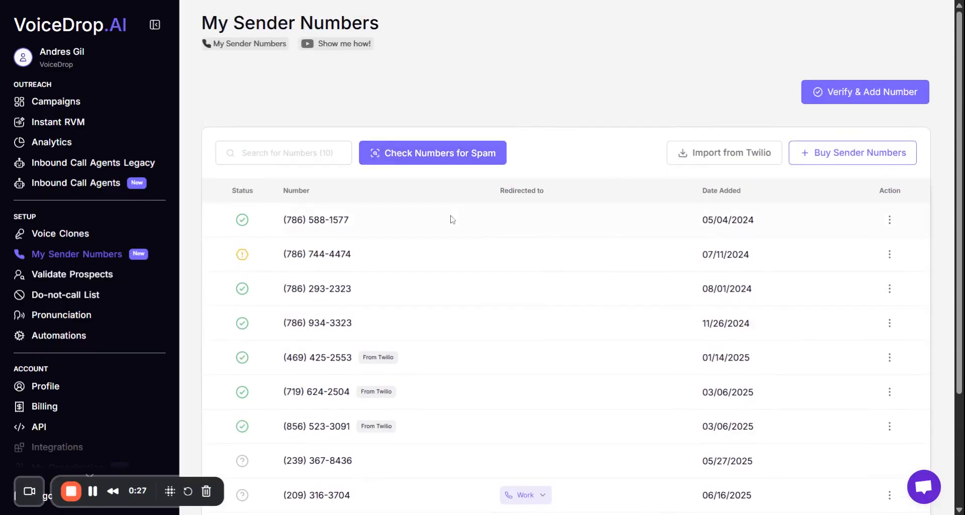
pyautogui.click(864, 95)
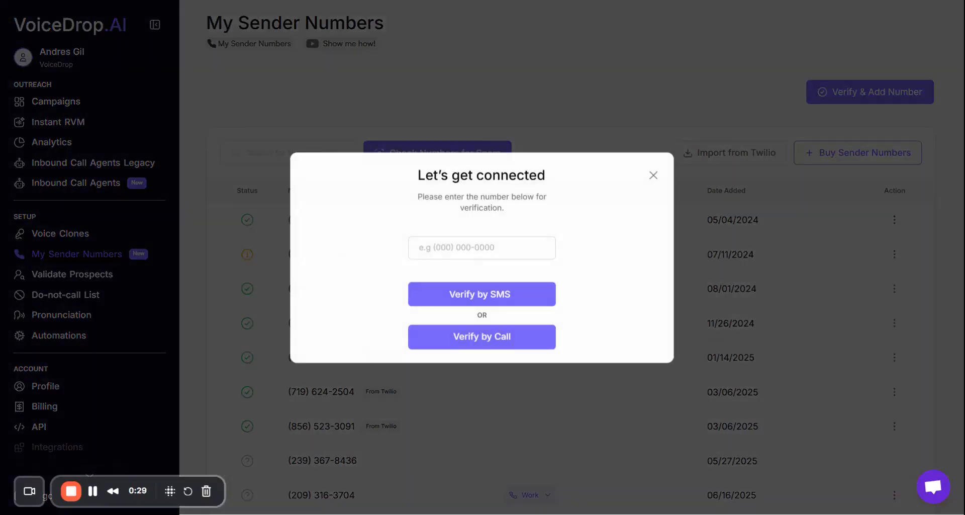
pyautogui.click(483, 248)
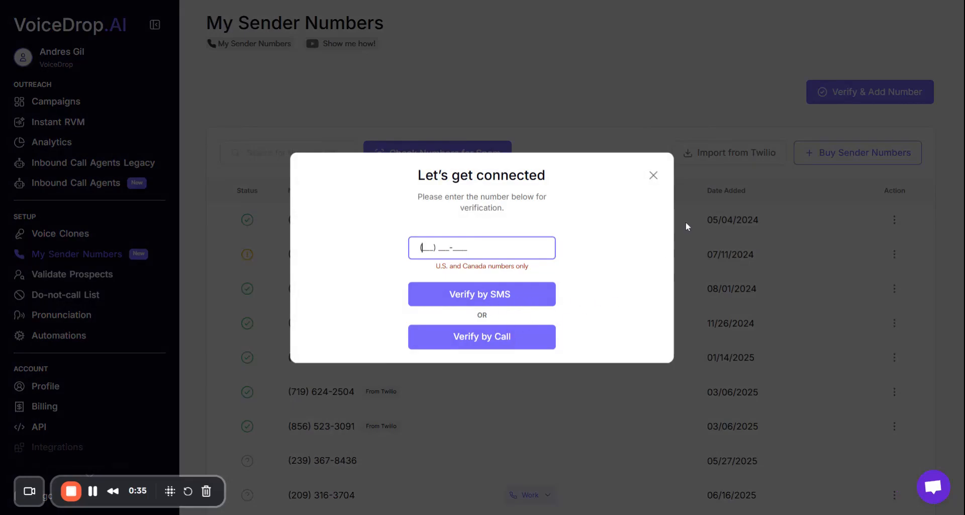
pyautogui.click(655, 177)
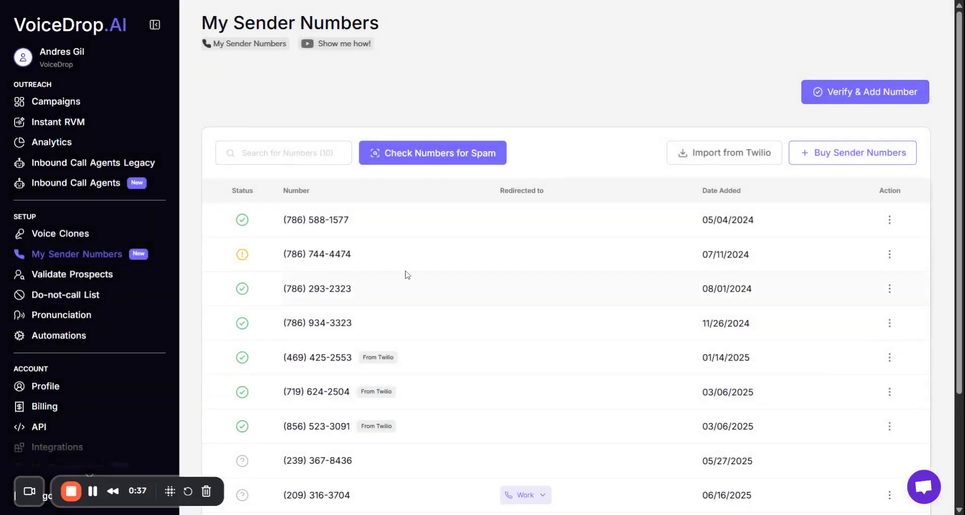
# Copy the first listed sender number and paste it into the From field of the voicemail's field mapping.
pyautogui.moveTo(351, 221); pyautogui.dragTo(282, 220)
pyautogui.hotkey('ctrl', 'c')
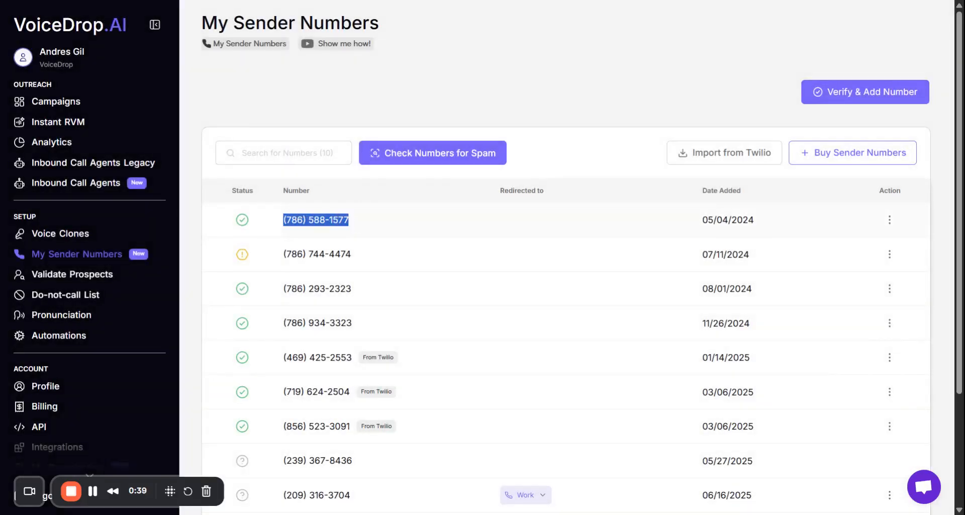
pyautogui.click(57, 334)
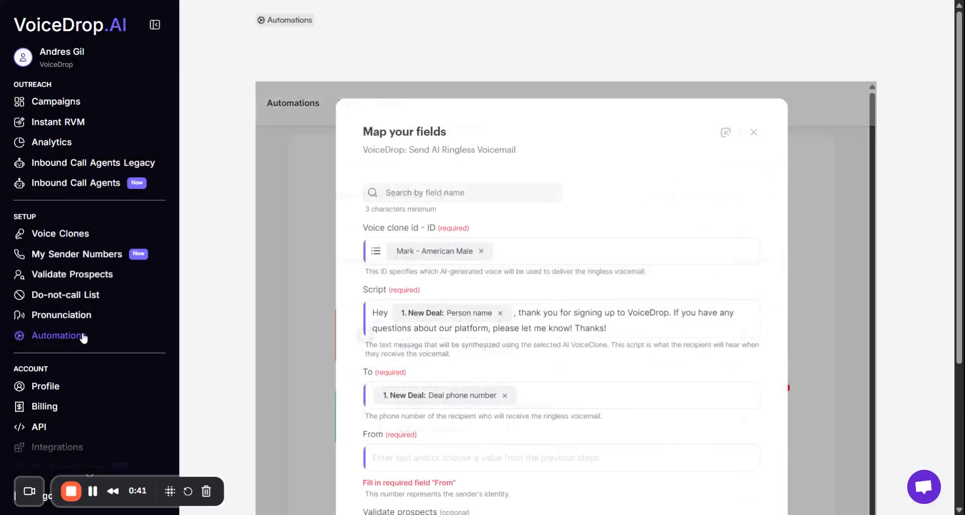
pyautogui.click(442, 438)
pyautogui.hotkey('ctrl', 'v')
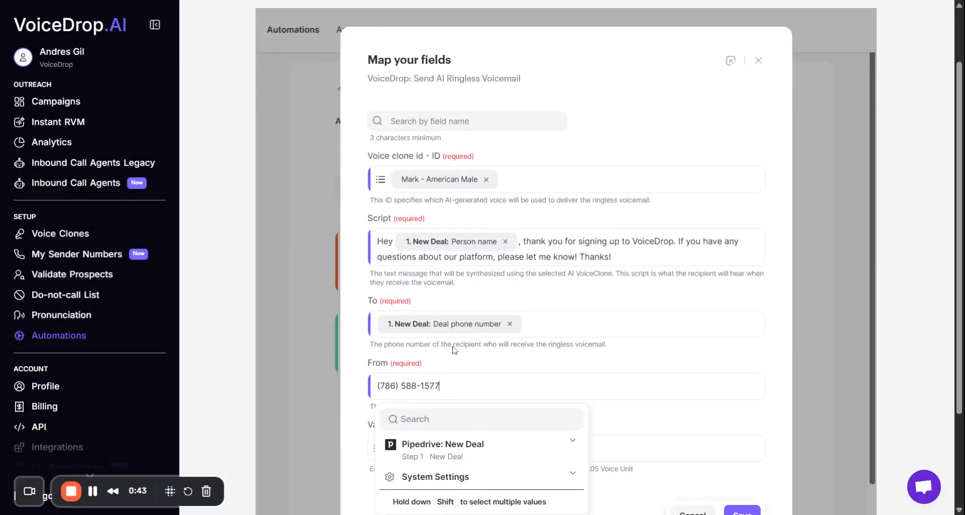
pyautogui.click(450, 354)
# Save the voicemail's field mapping without setting prospect validation, and start the automation.
pyautogui.scroll(-3, 476, 346)
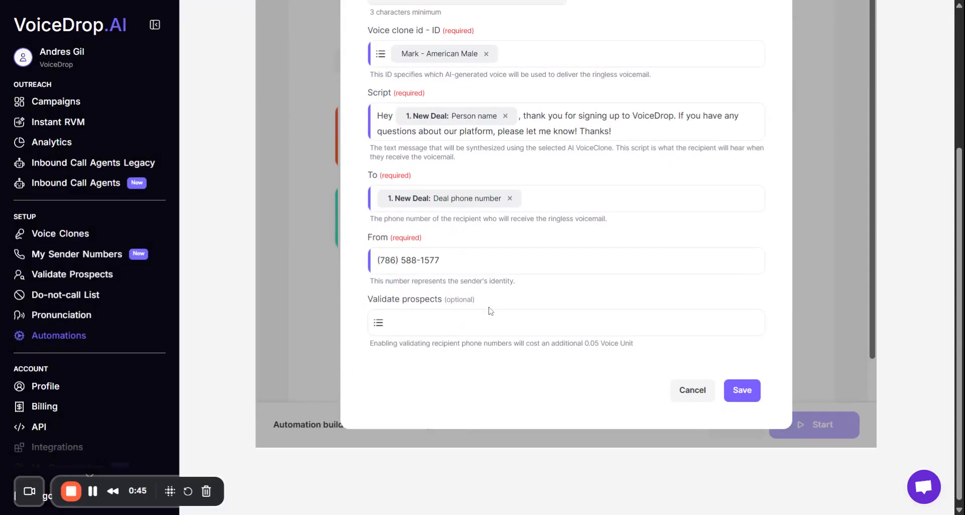
pyautogui.scroll(1, 739, 352)
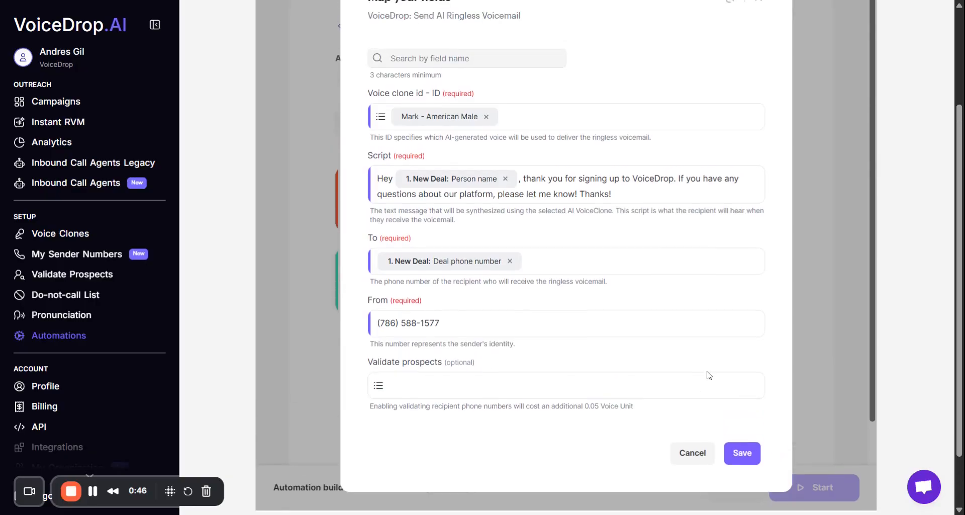
pyautogui.click(746, 454)
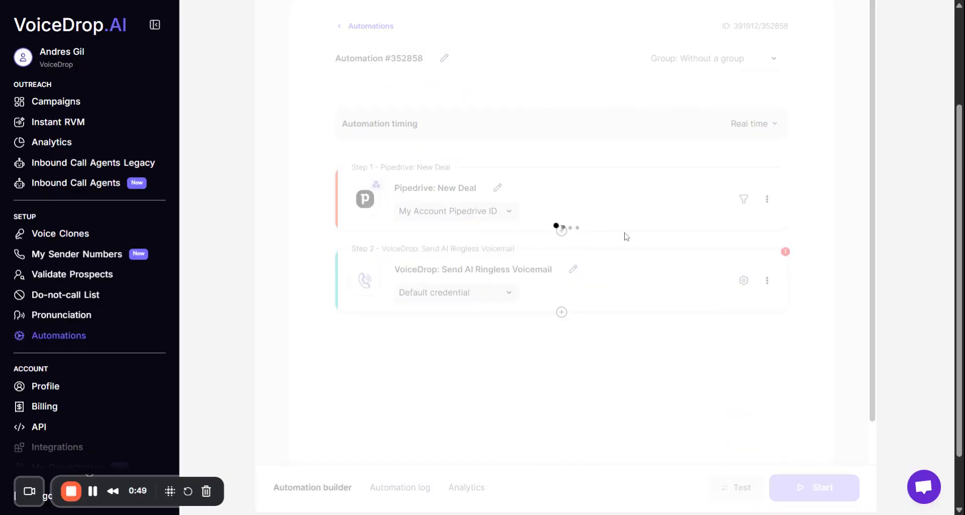
pyautogui.click(823, 486)
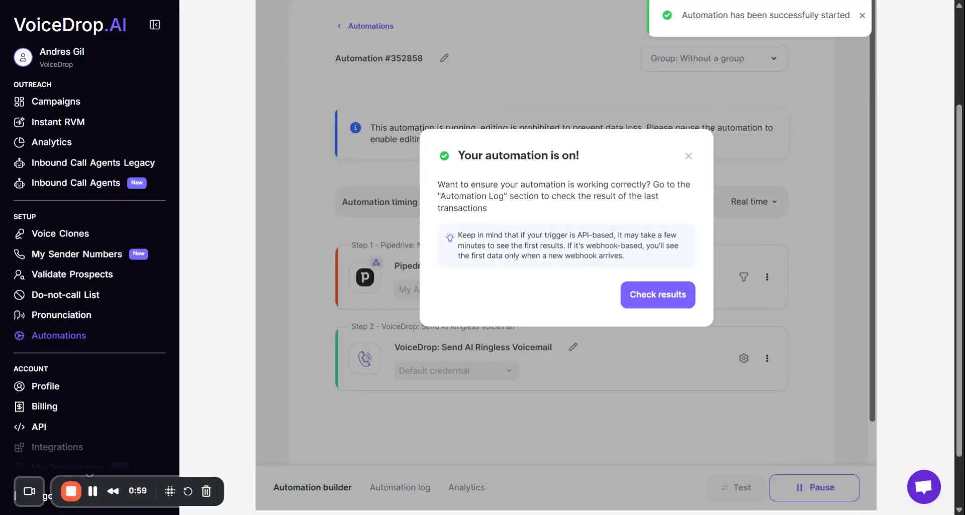
pyautogui.click(688, 156)
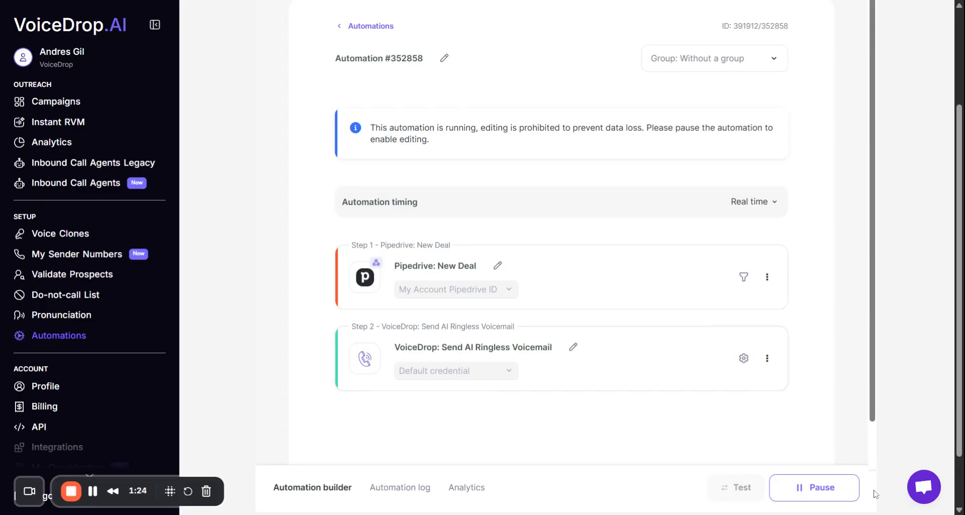
# Look at the support chat and close it again.
pyautogui.click(925, 490)
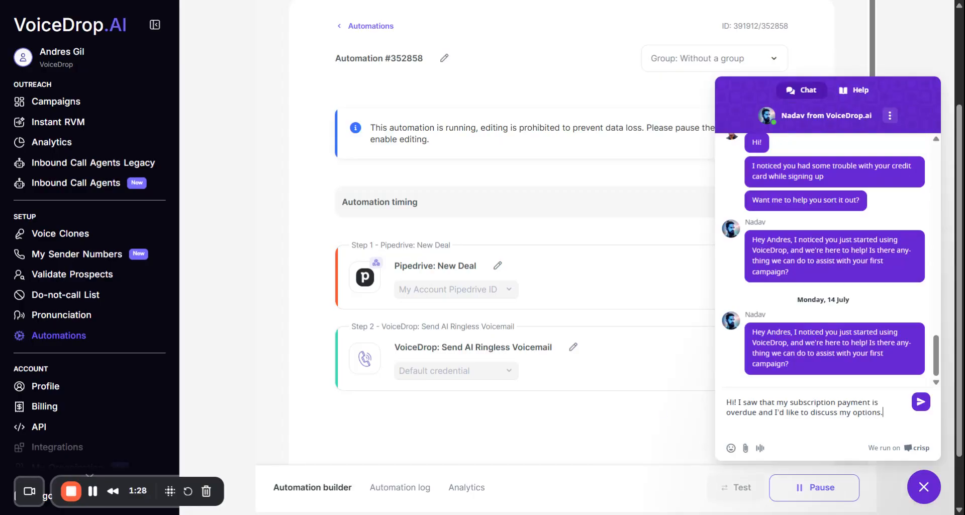
pyautogui.click(923, 487)
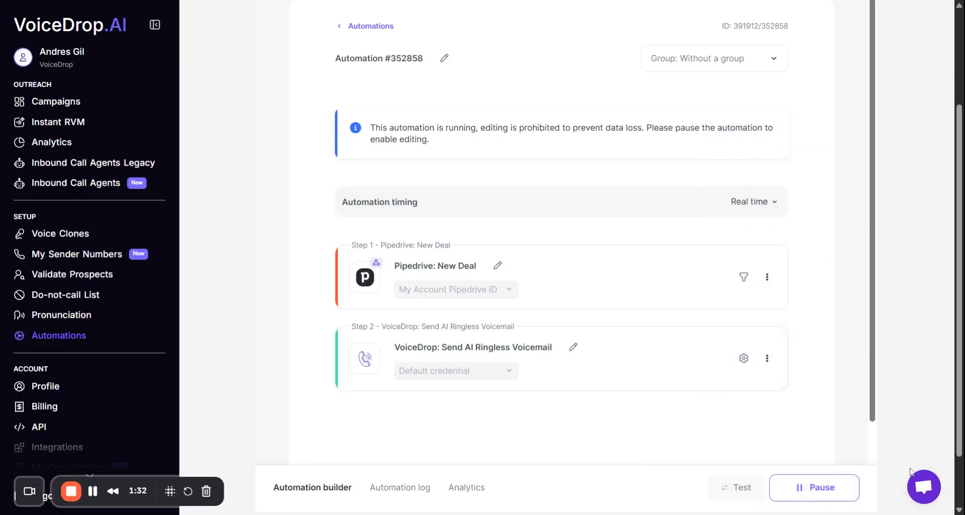